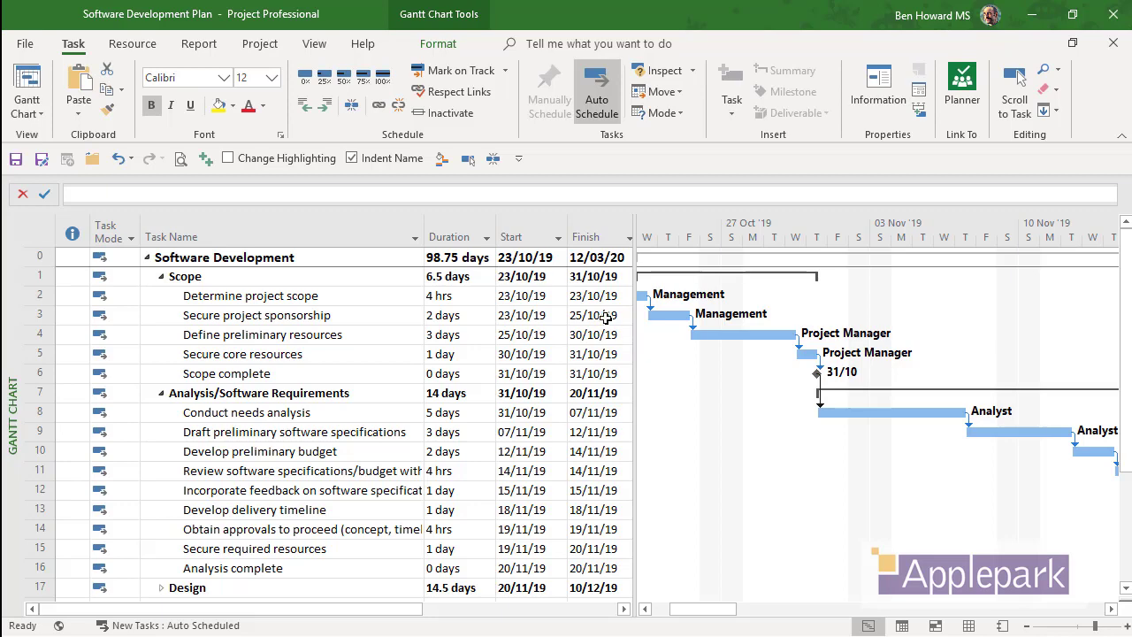
- Save the default Baseline for the entire project from the Set Baseline dialog
click(266, 48)
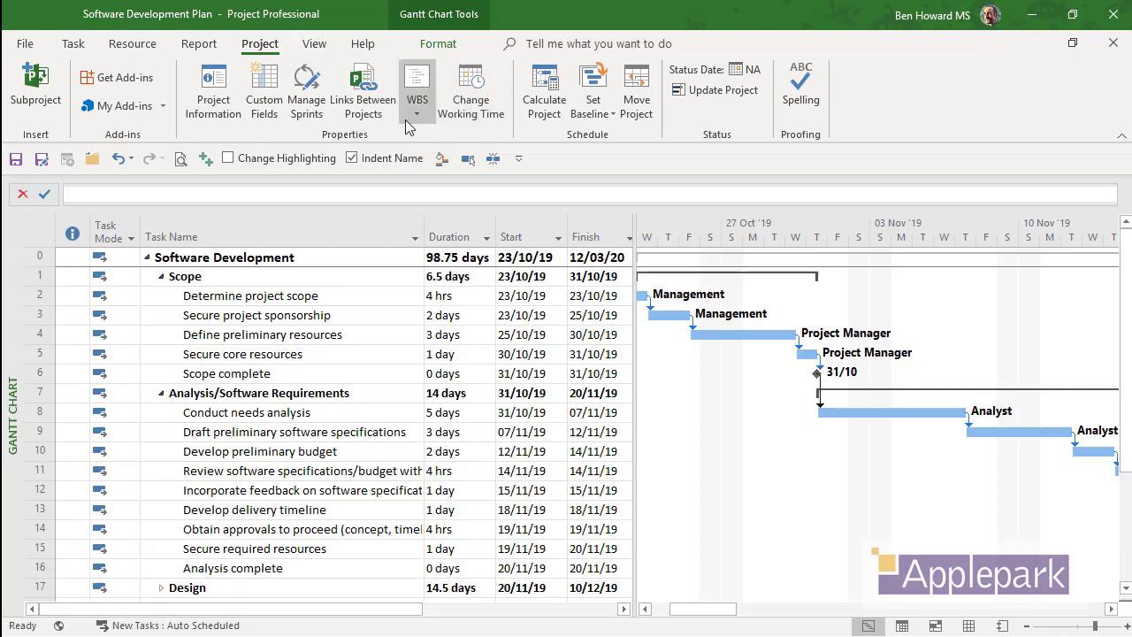
click(610, 115)
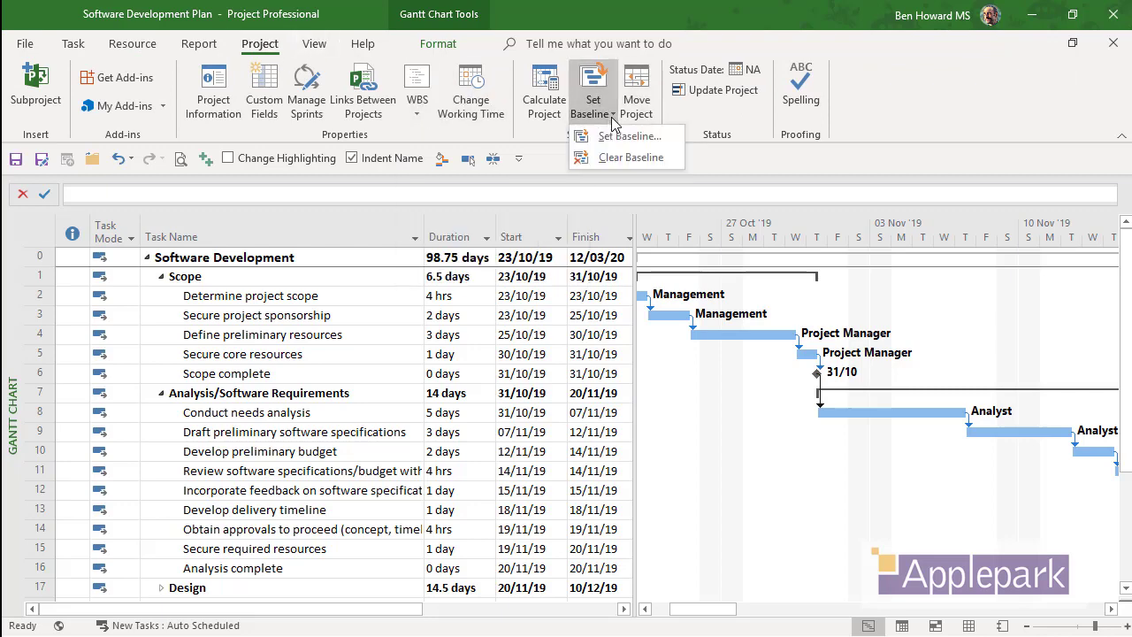
click(618, 137)
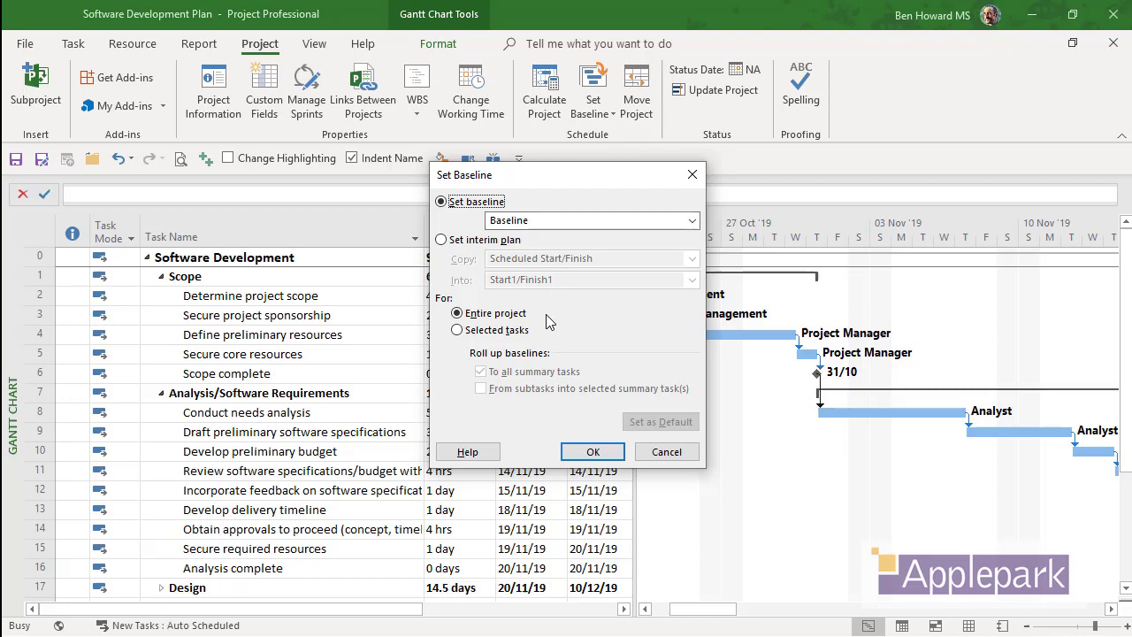
click(590, 452)
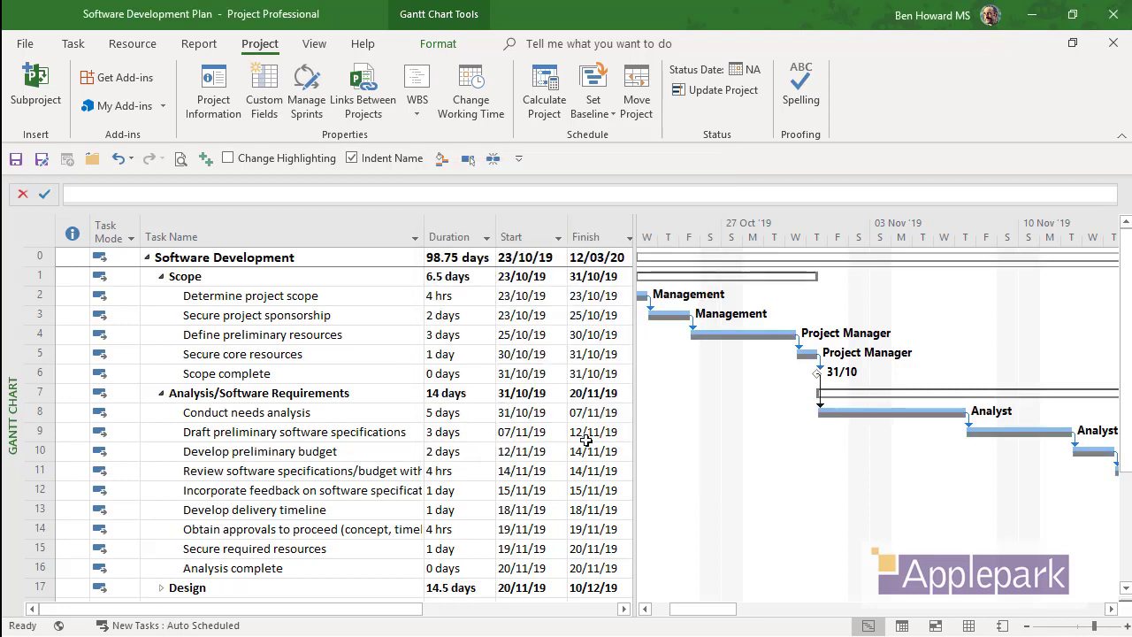
- Uncheck Baseline in the Format tab's Baseline list to hide its bars
click(436, 50)
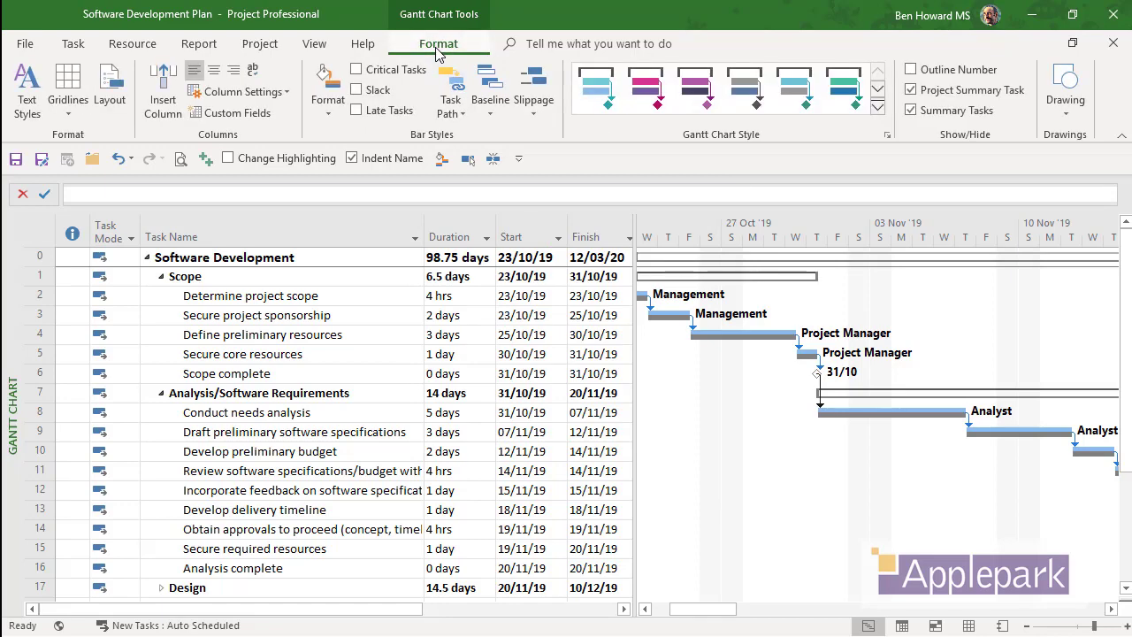
click(490, 113)
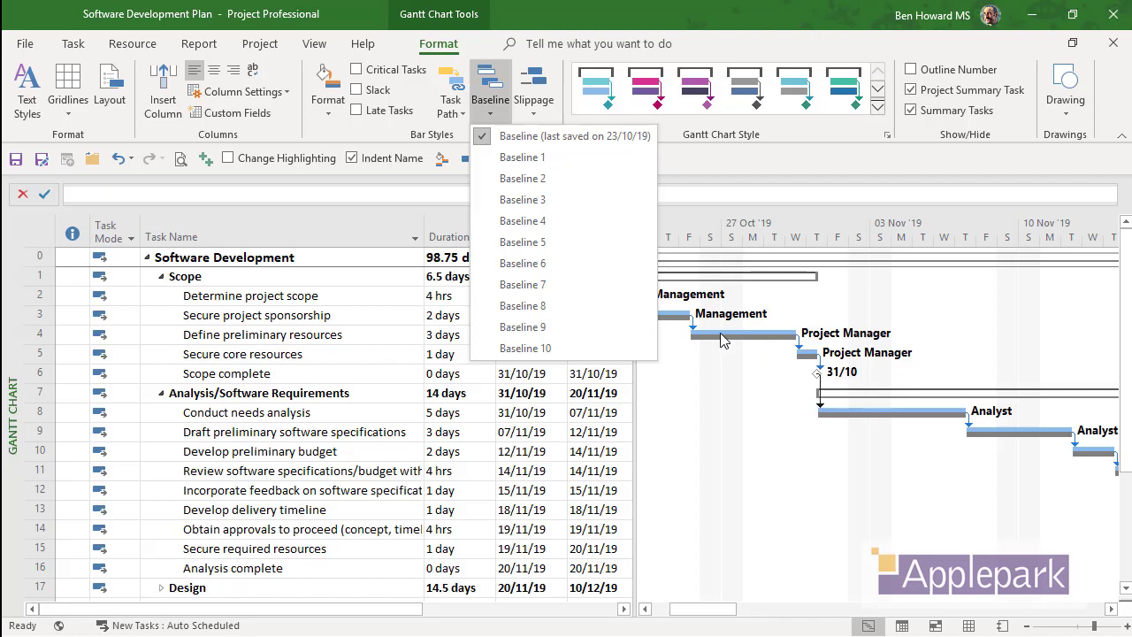
click(489, 139)
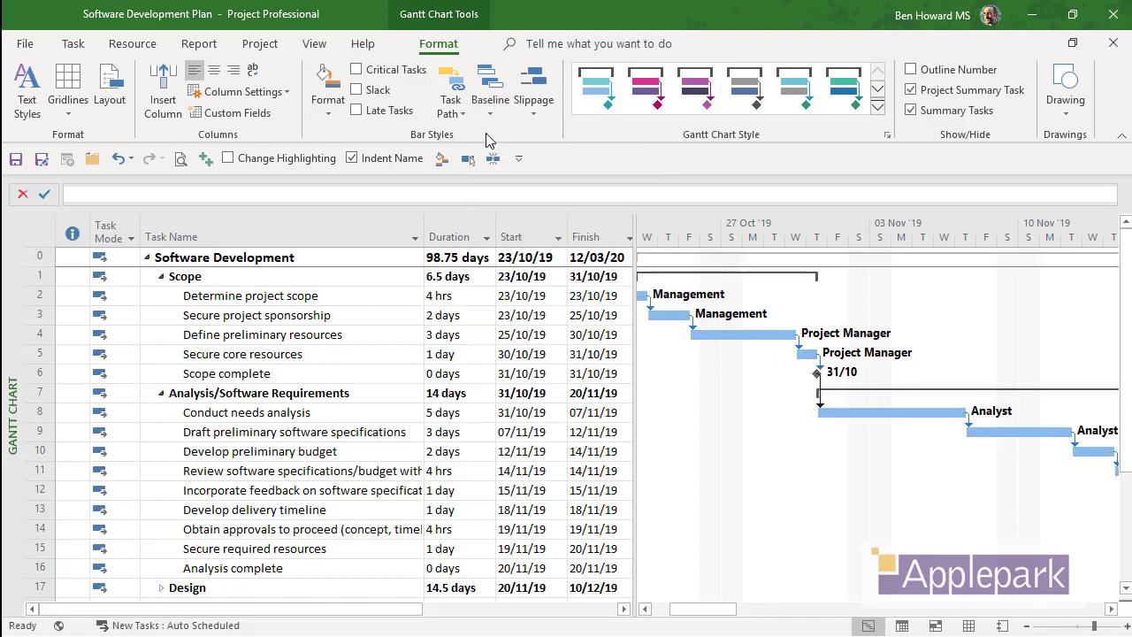
- Save the current schedule into Baseline 1 for the entire project
click(259, 44)
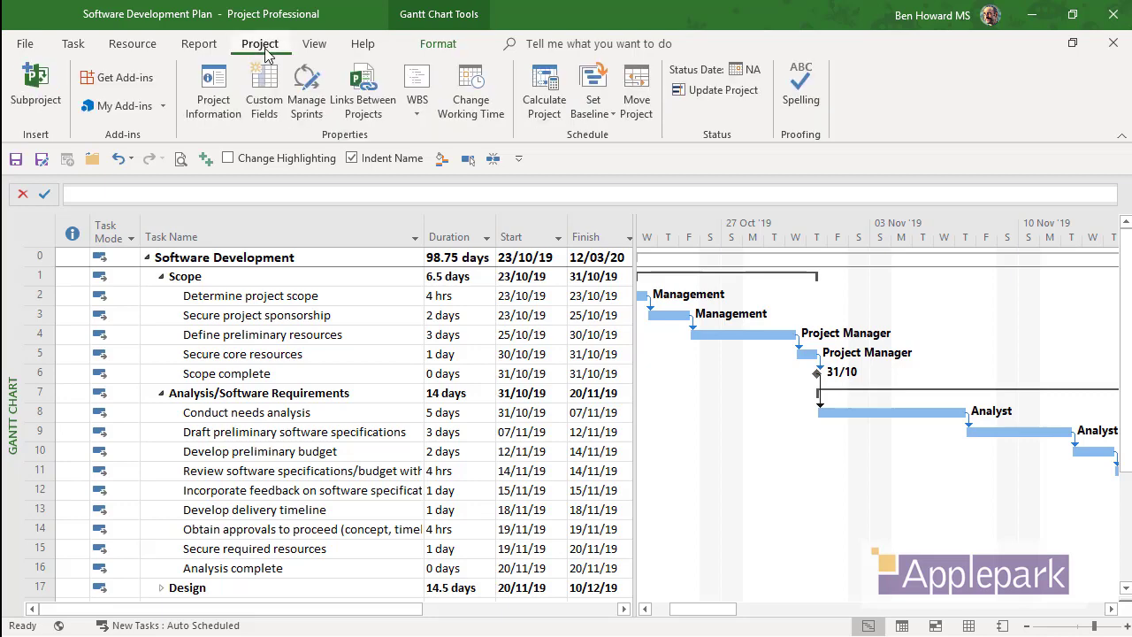
click(593, 113)
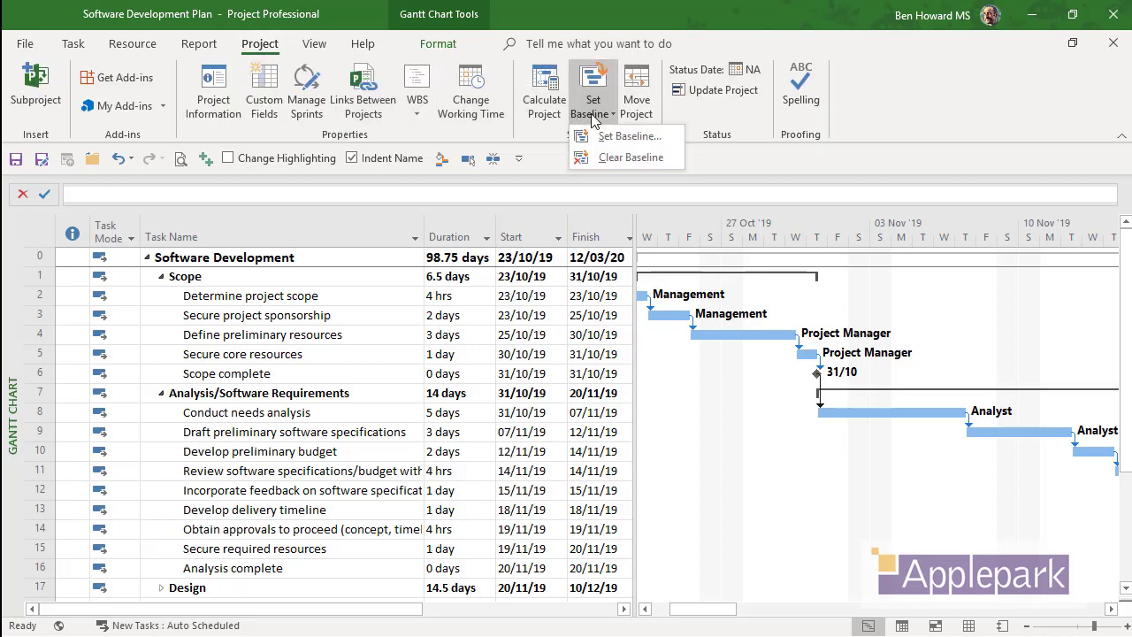
click(622, 136)
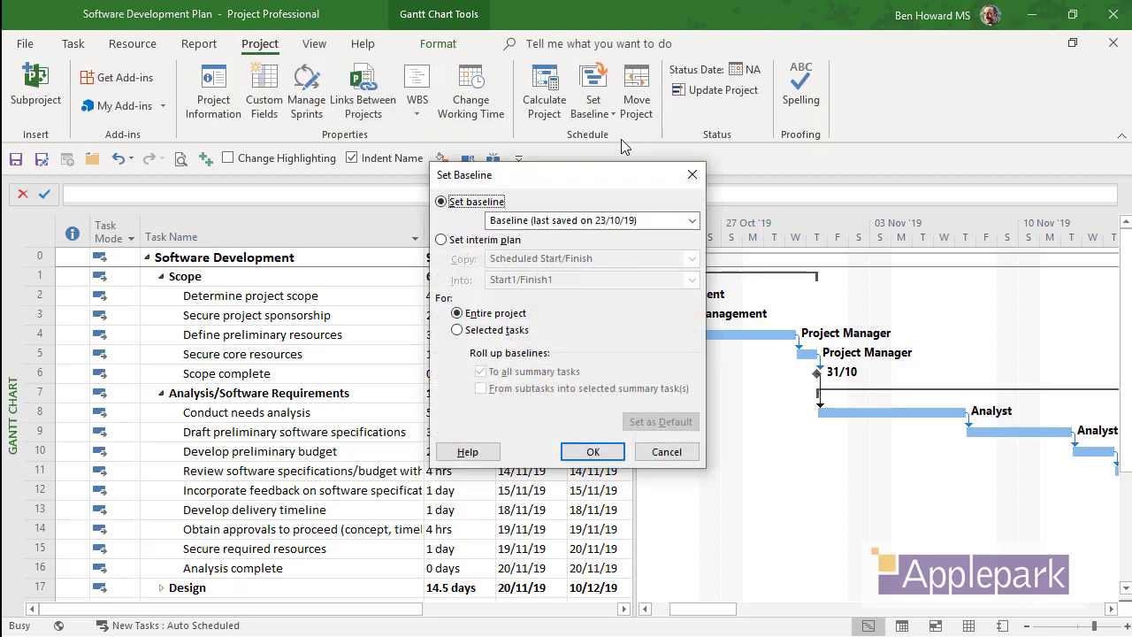
click(693, 222)
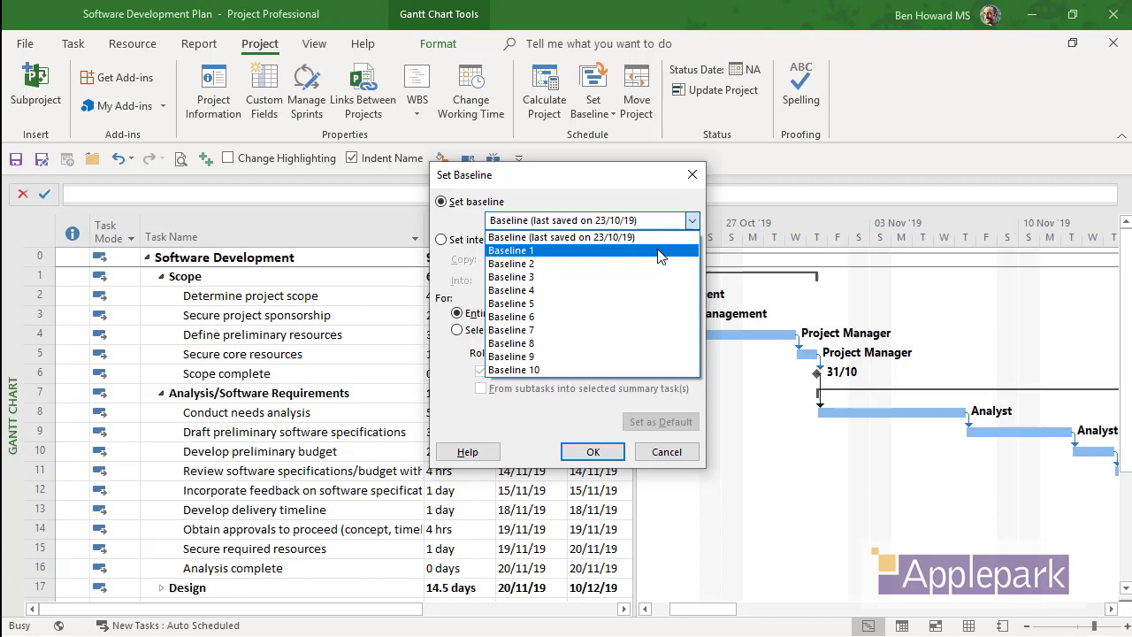
click(659, 251)
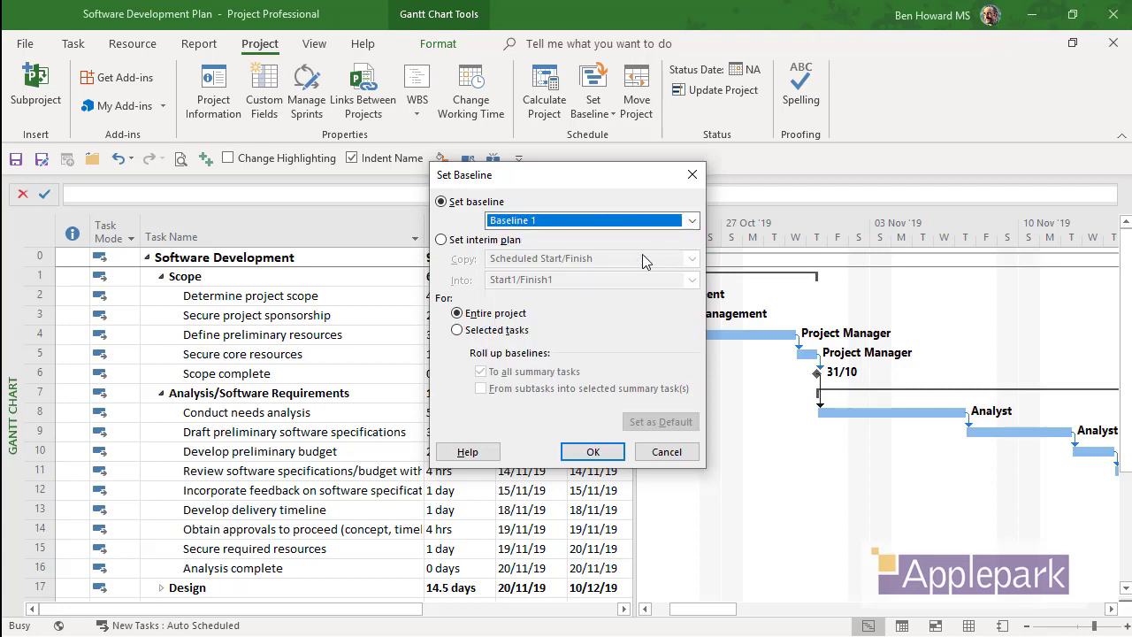
click(592, 453)
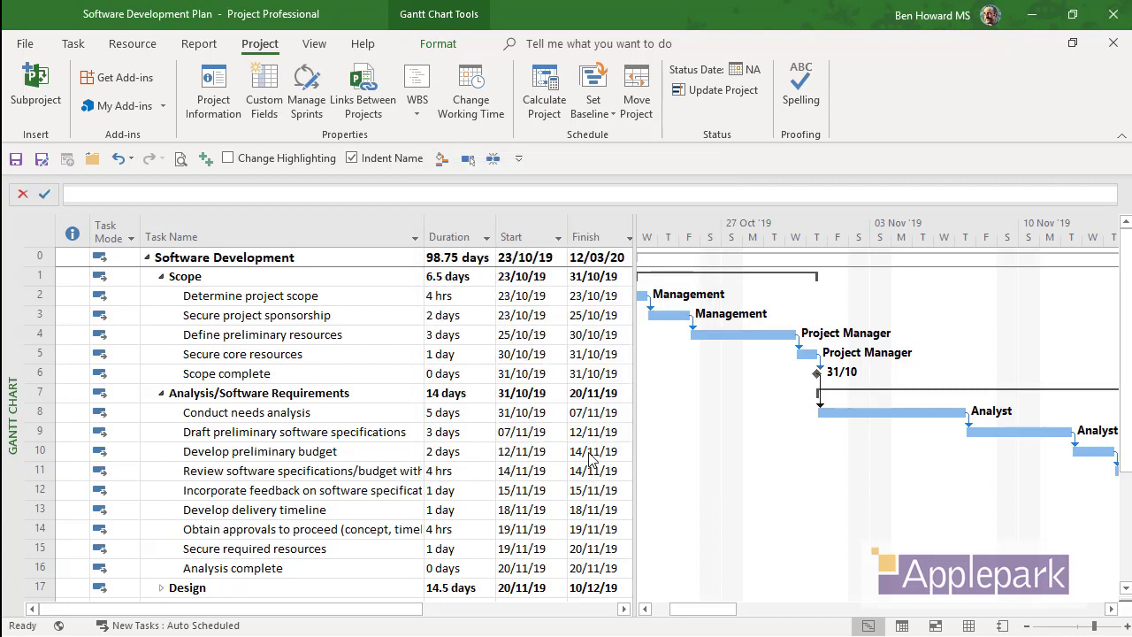
- Display the Baseline 1 bars on the Gantt chart for review
click(449, 48)
click(490, 105)
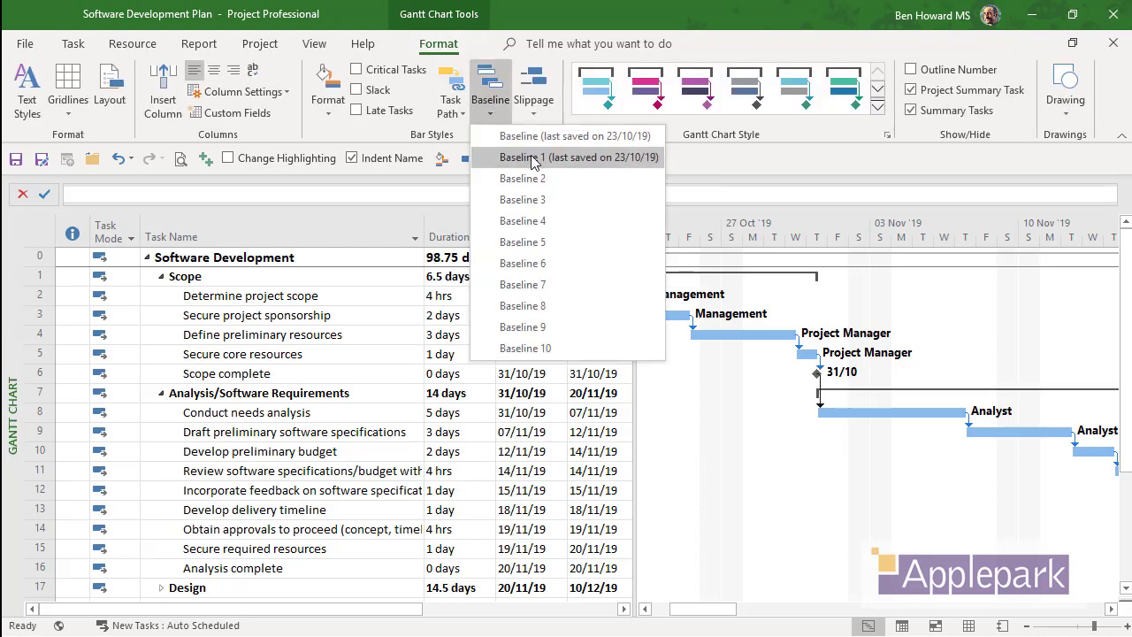
click(533, 159)
- Hide the baseline bars again so only current task bars remain
click(495, 115)
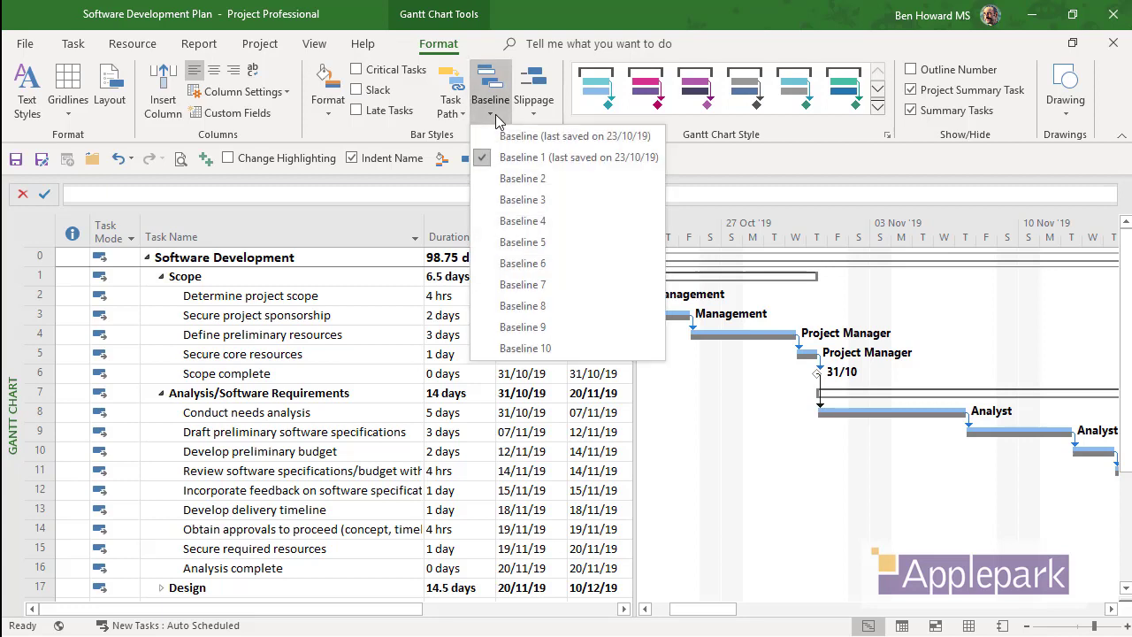
click(505, 138)
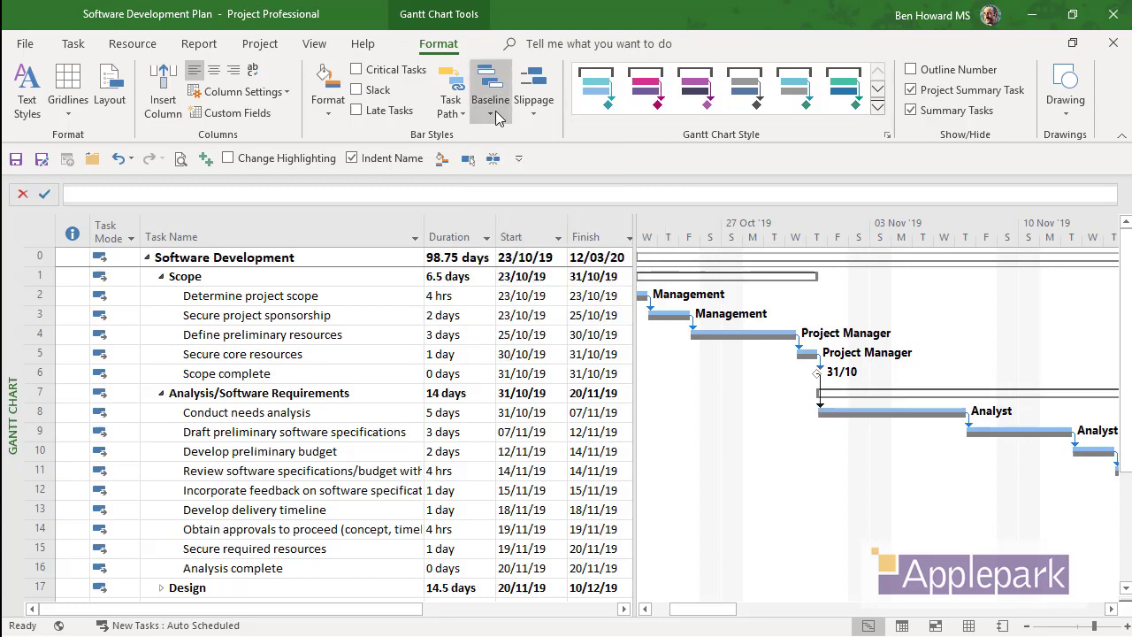
click(497, 115)
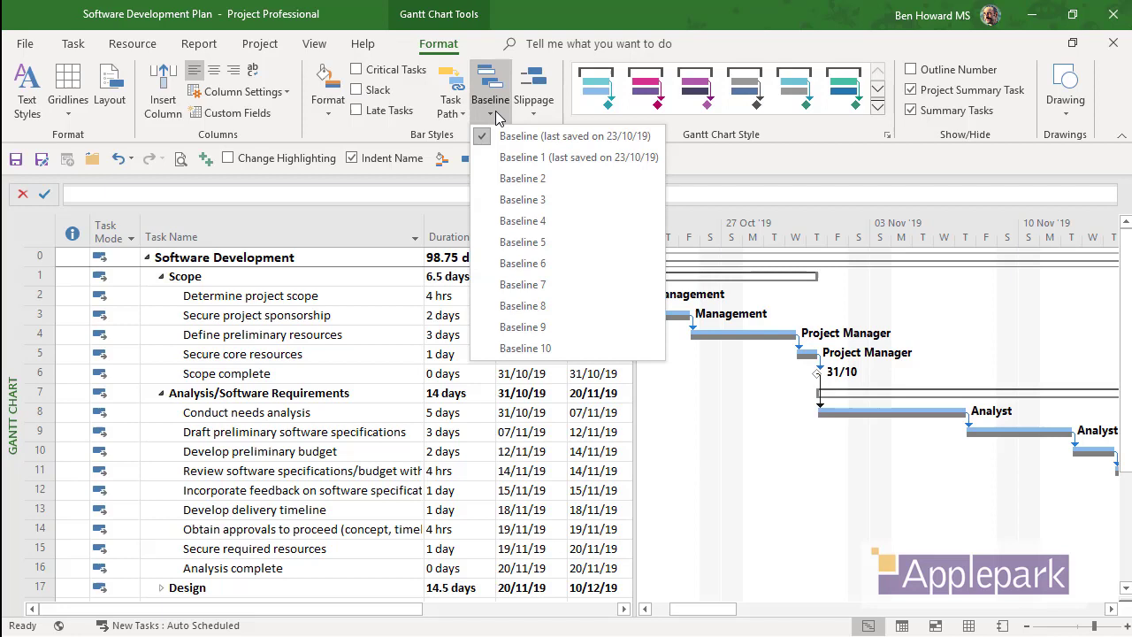
click(506, 136)
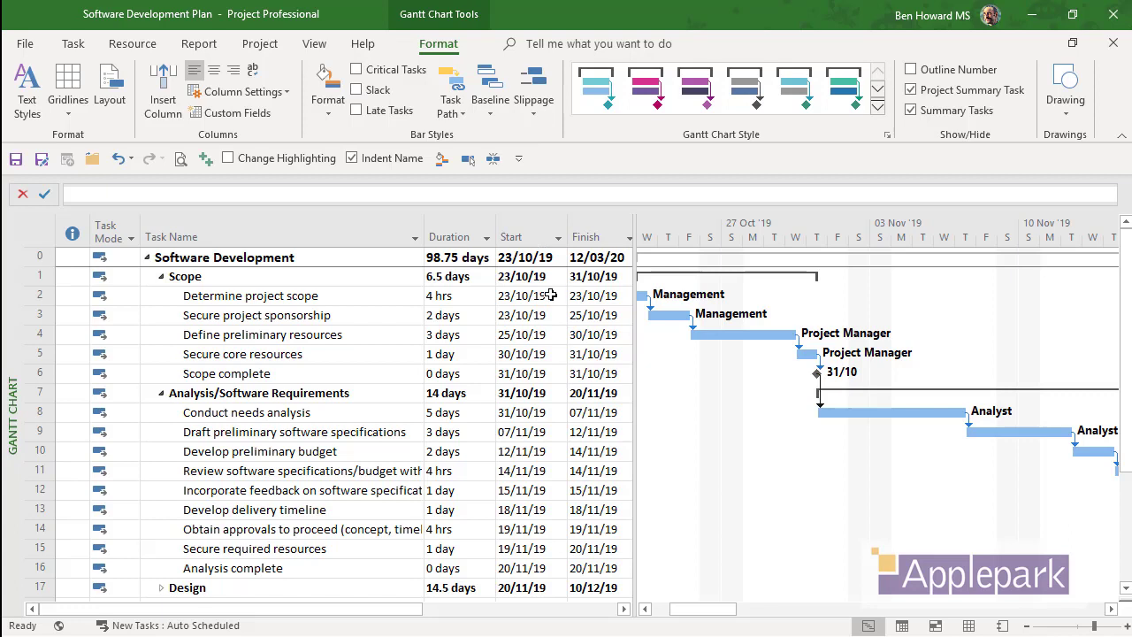
- Mark the first two Scope tasks (rows 2–3) 100% complete
mouse_move(38, 295)
mouse_down()
mouse_move(38, 329)
mouse_move(38, 314)
mouse_up()
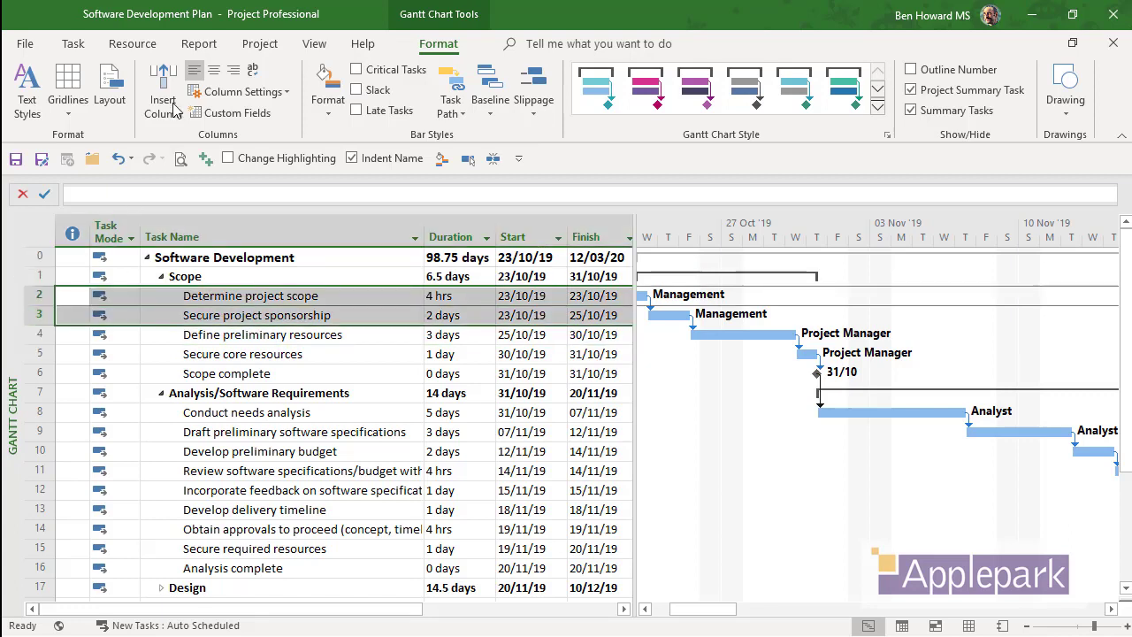
click(73, 43)
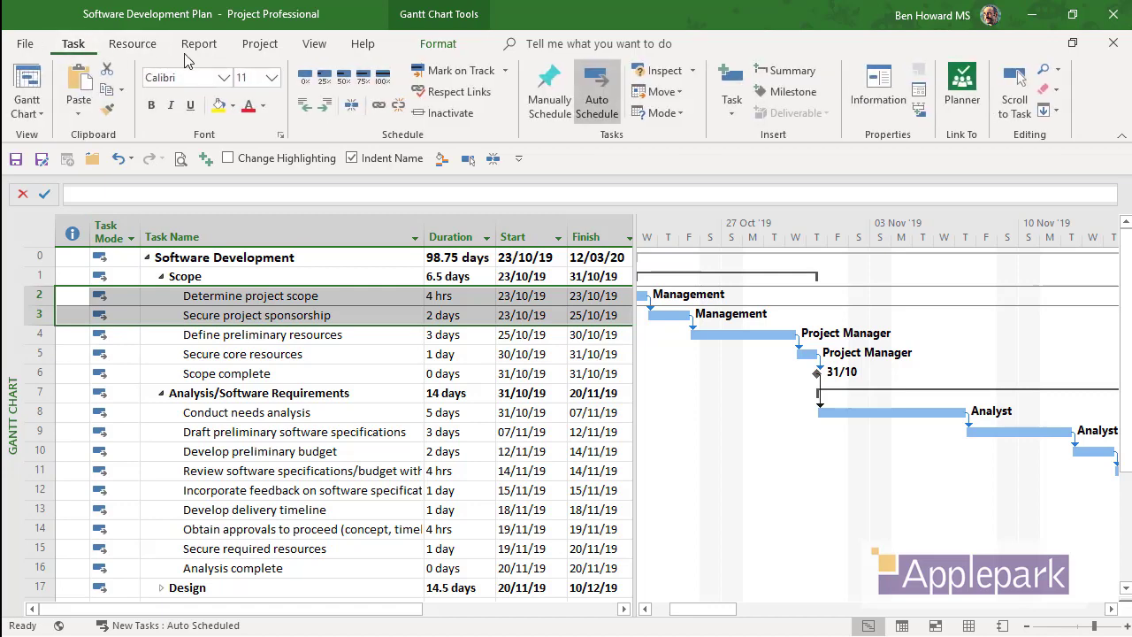
click(382, 79)
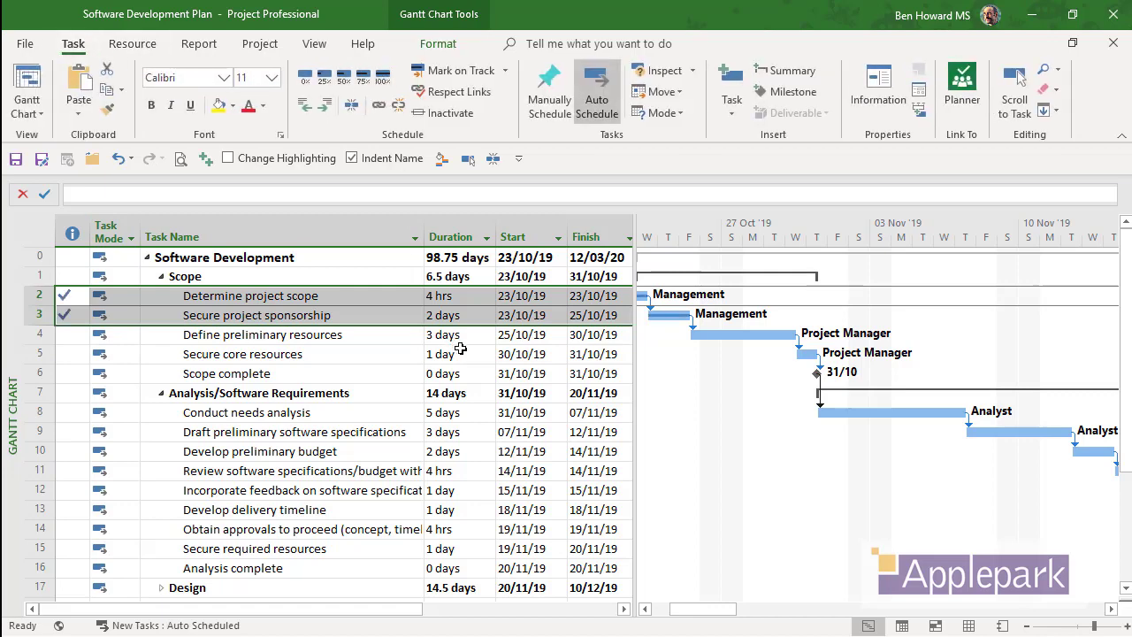
- Cut Define preliminary resources to 2 days and select the Secure core resources row
click(453, 338)
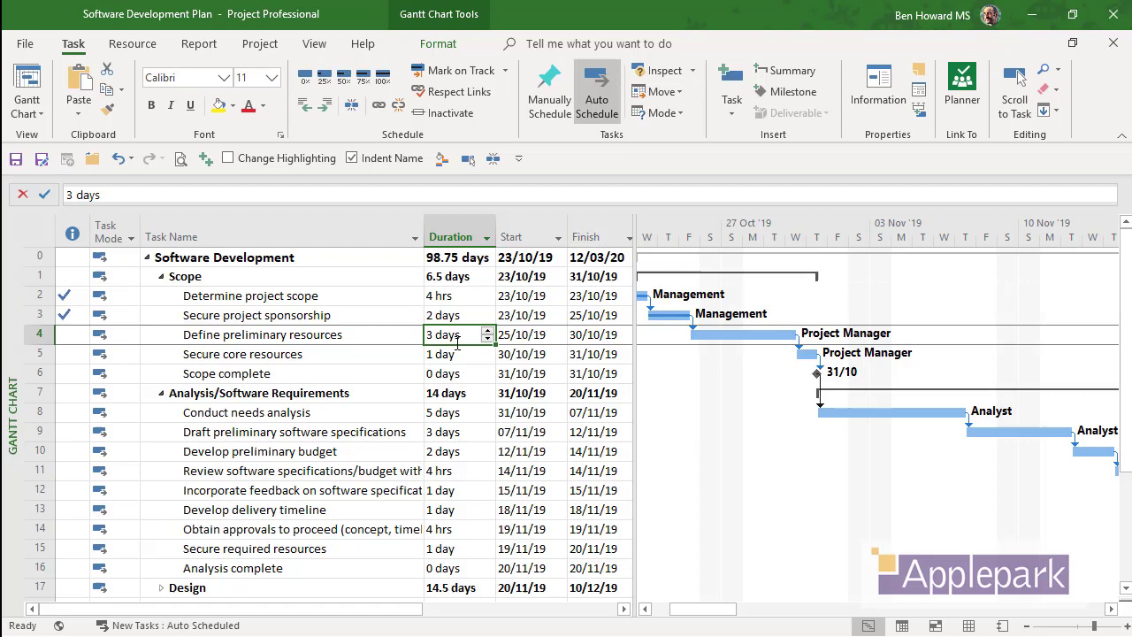
text(2)
key(Return)
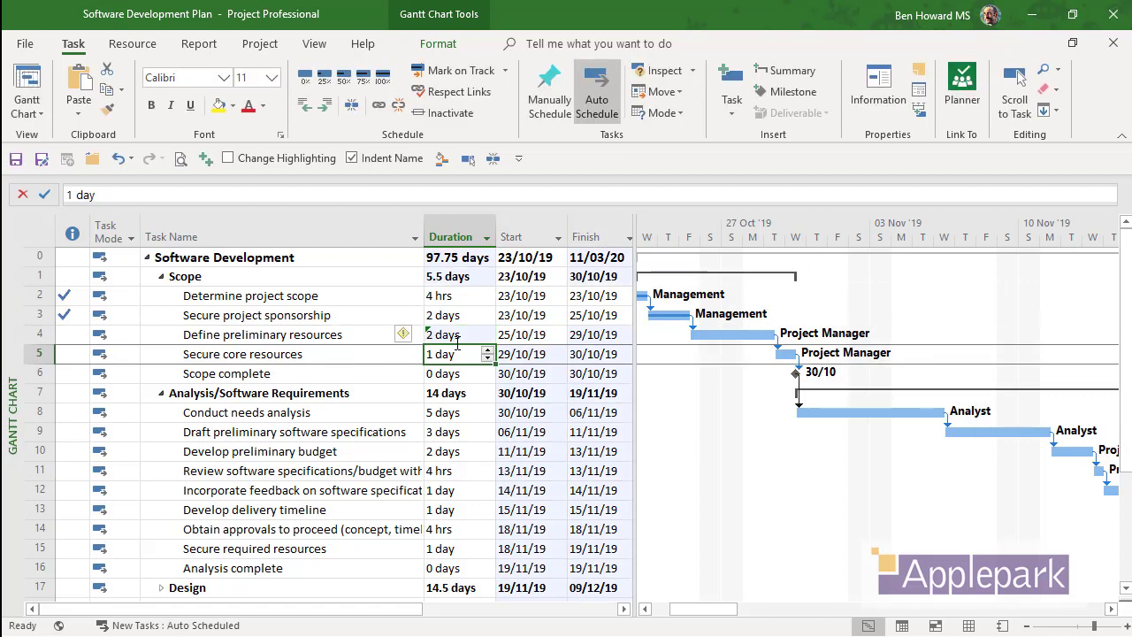
click(33, 357)
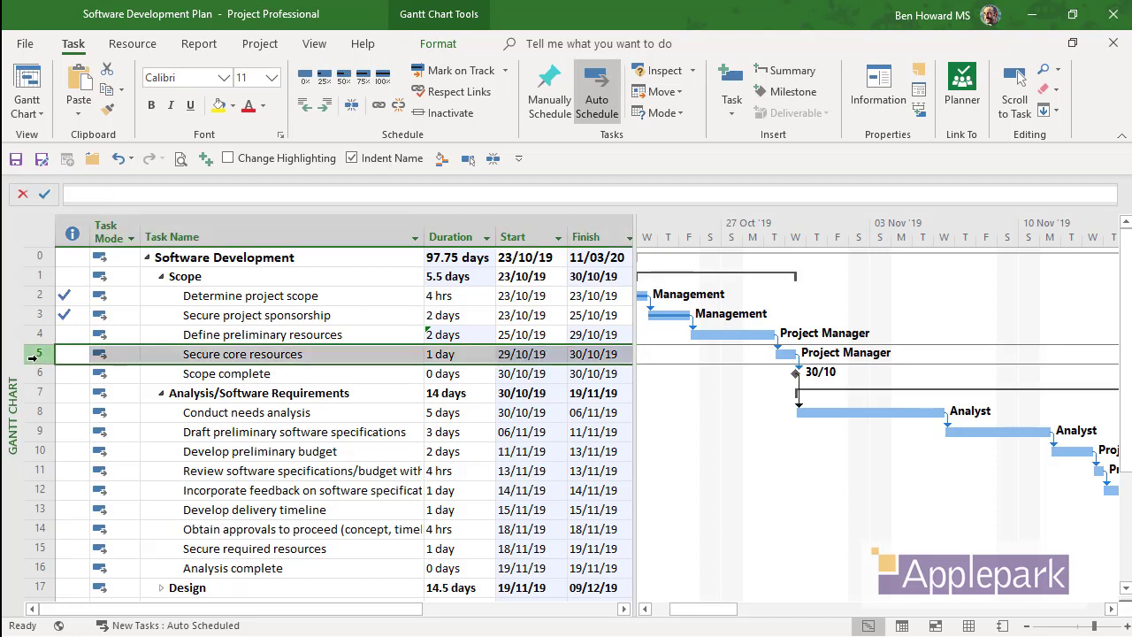
- Insert an 'Interview candidates' task above Secure core resources with a 2-day duration
key(Insert)
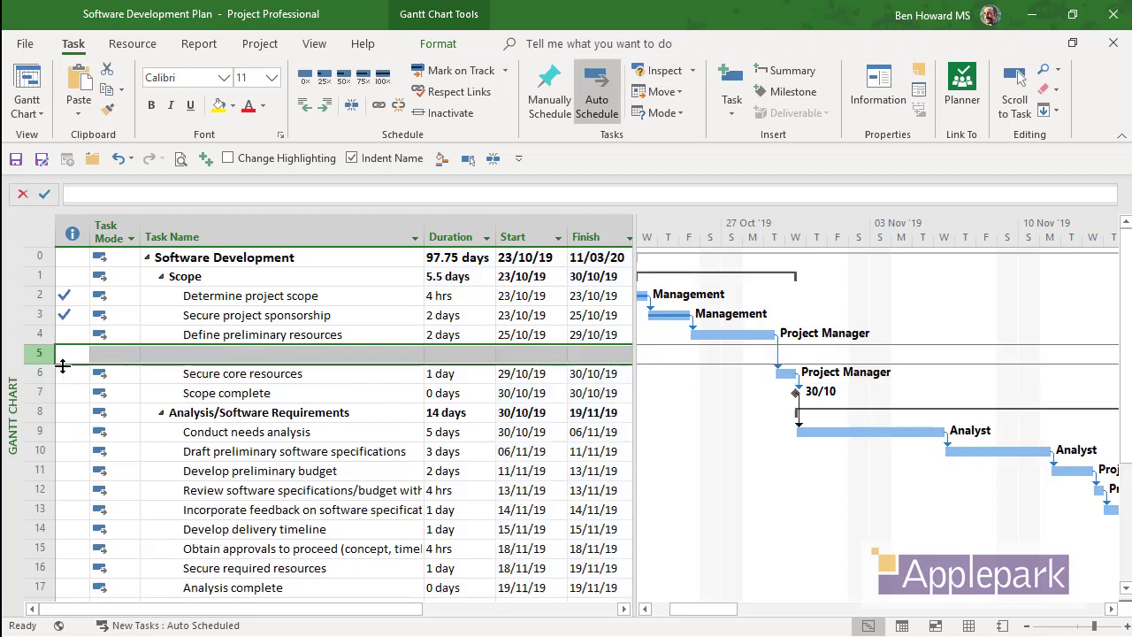
click(224, 352)
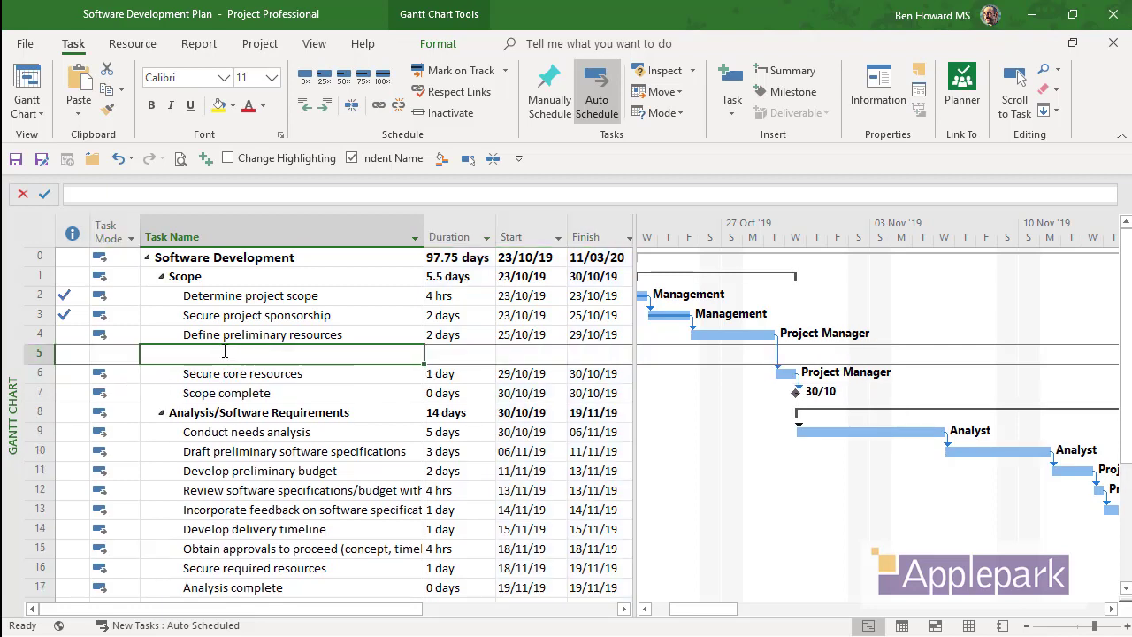
text(Interview)
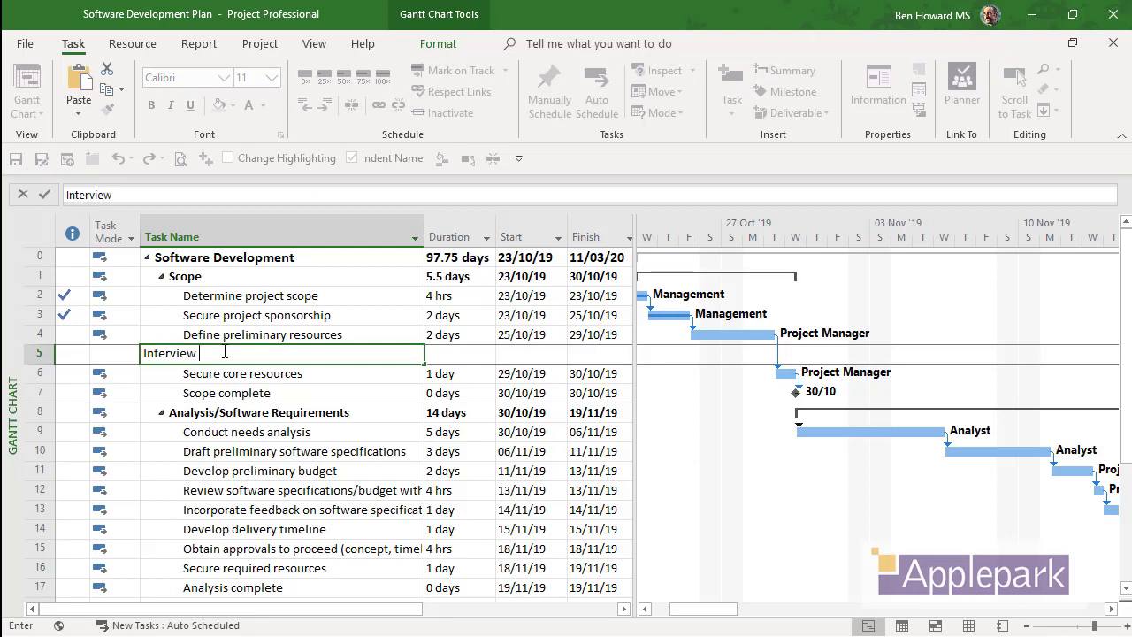
text( candidat)
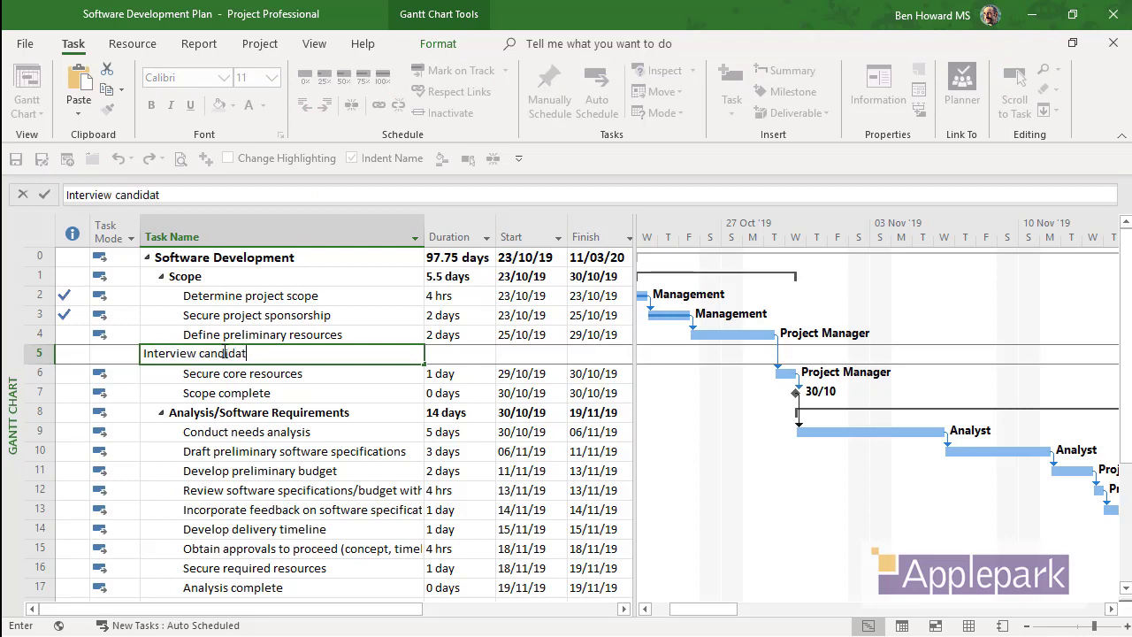
text(es)
key(Return)
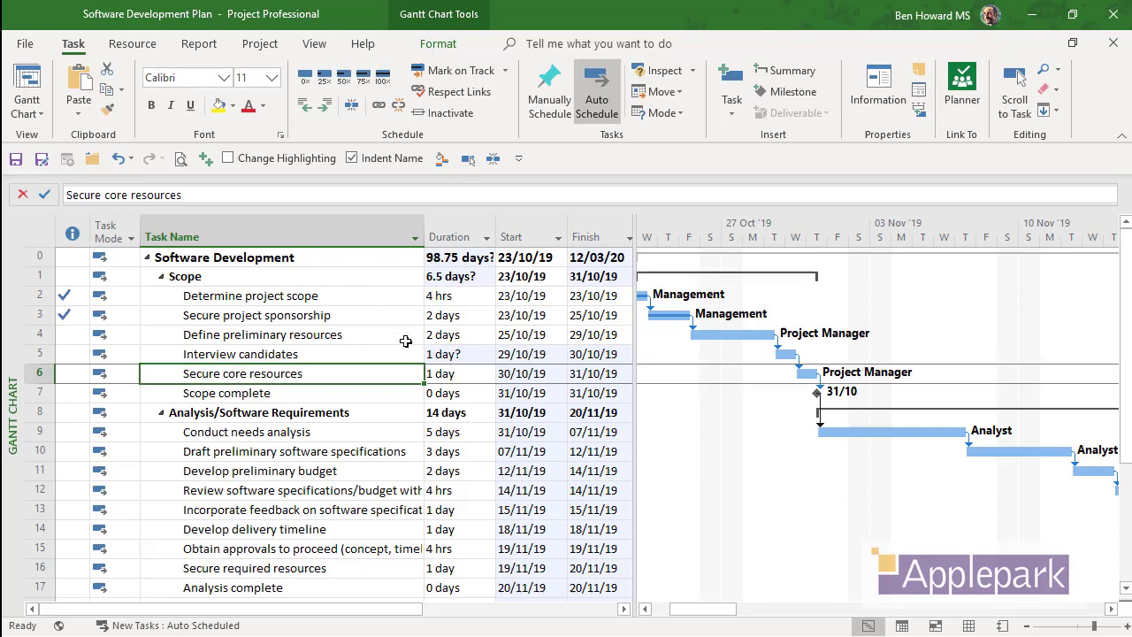
click(449, 354)
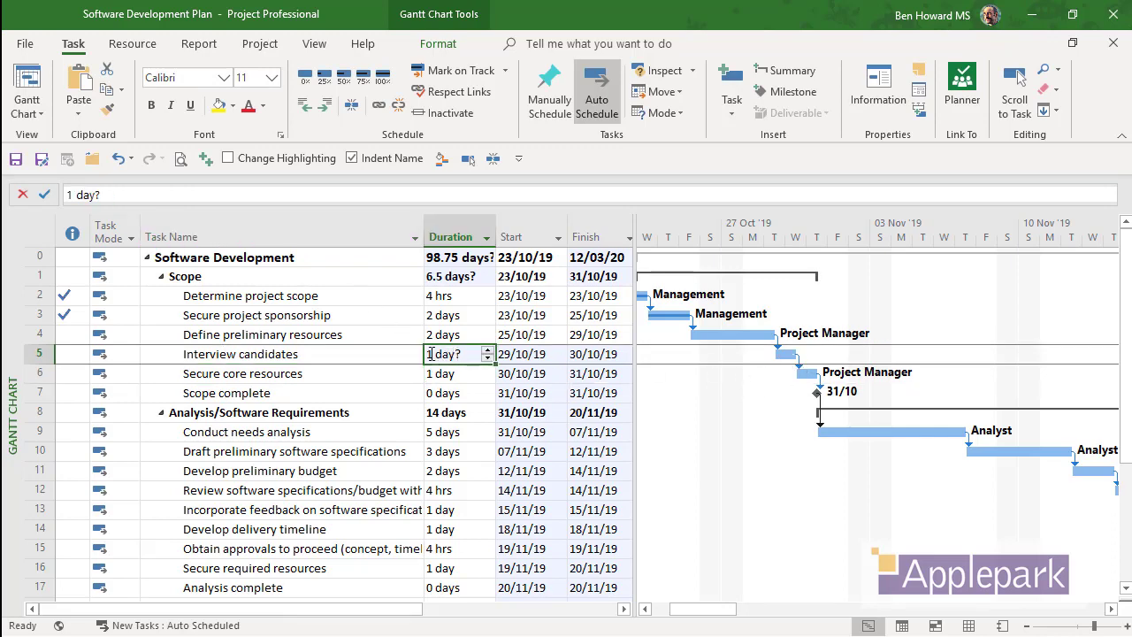
text(2)
key(Return)
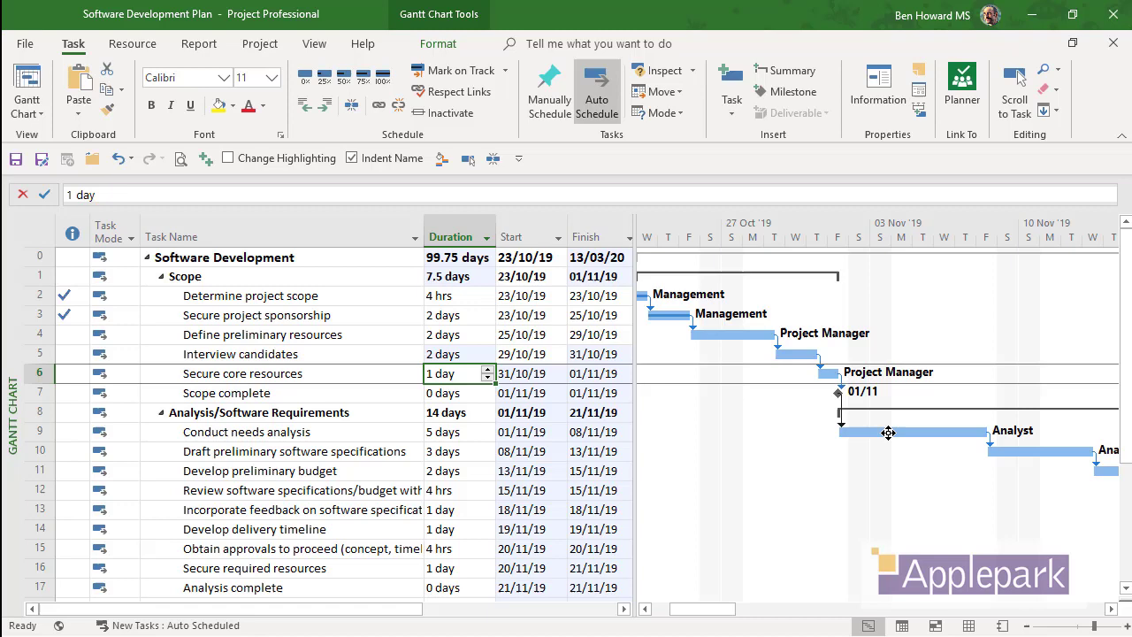
- Show the 'Baseline (last saved on 23/10/19)' bars and select the Interview candidates row
click(438, 43)
click(489, 122)
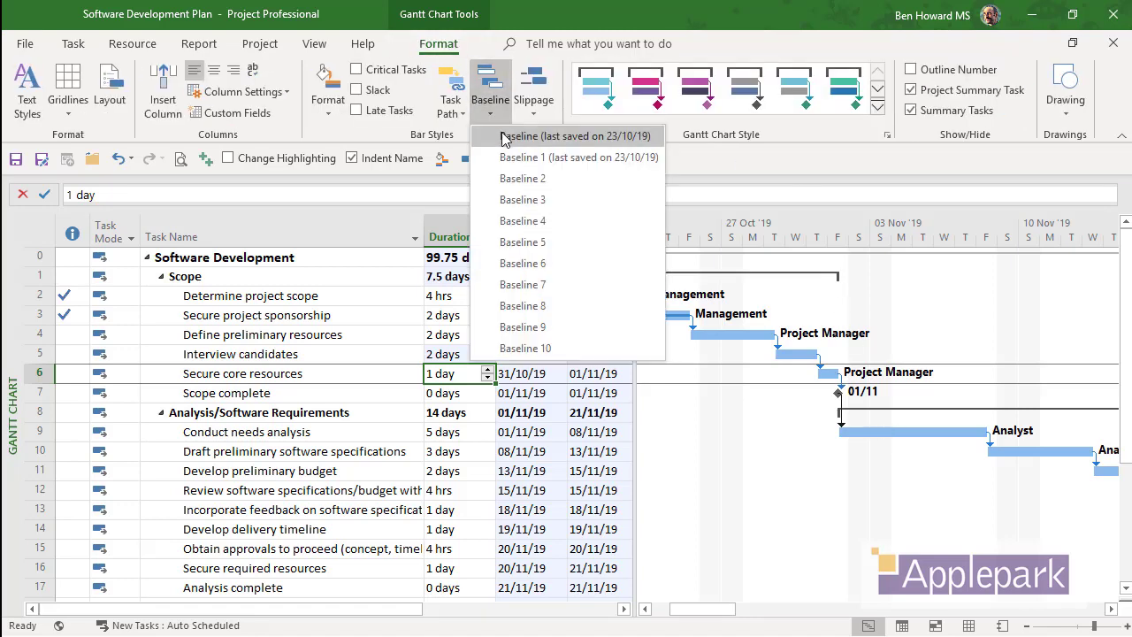
click(503, 136)
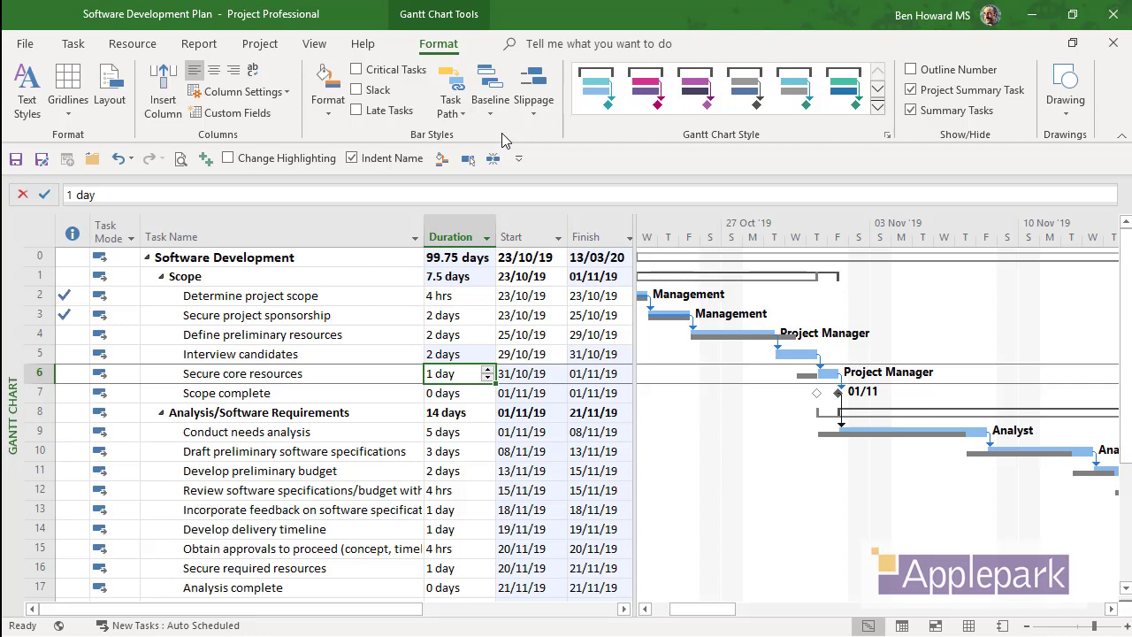
click(39, 355)
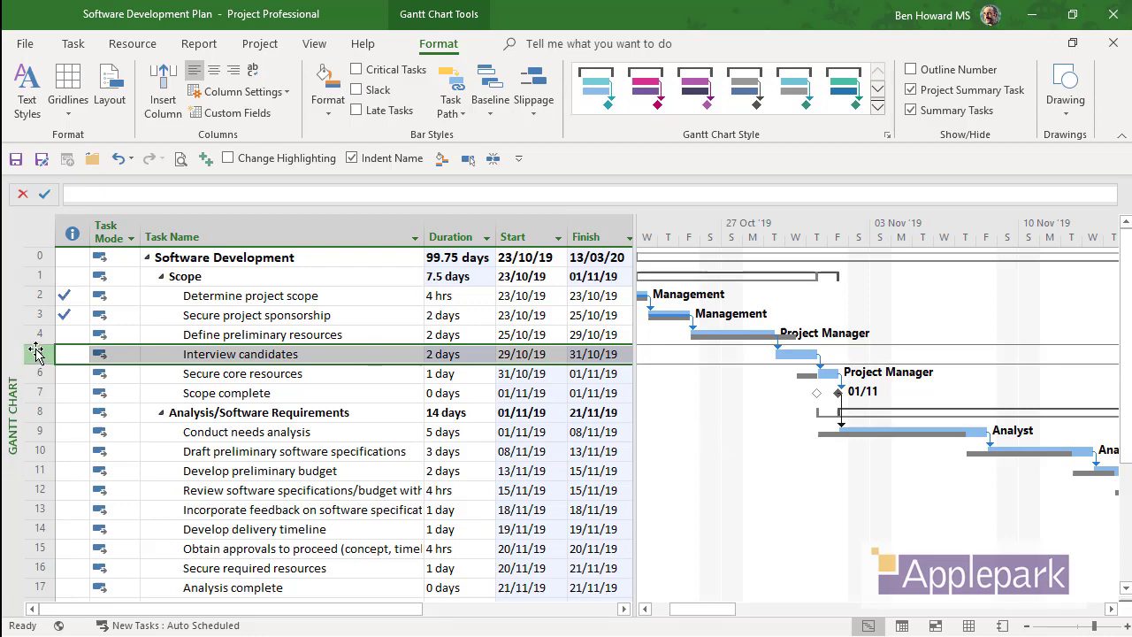
- Extend the selection from Interview candidates (row 5) down to the final task in row 87
key(shift+Down)
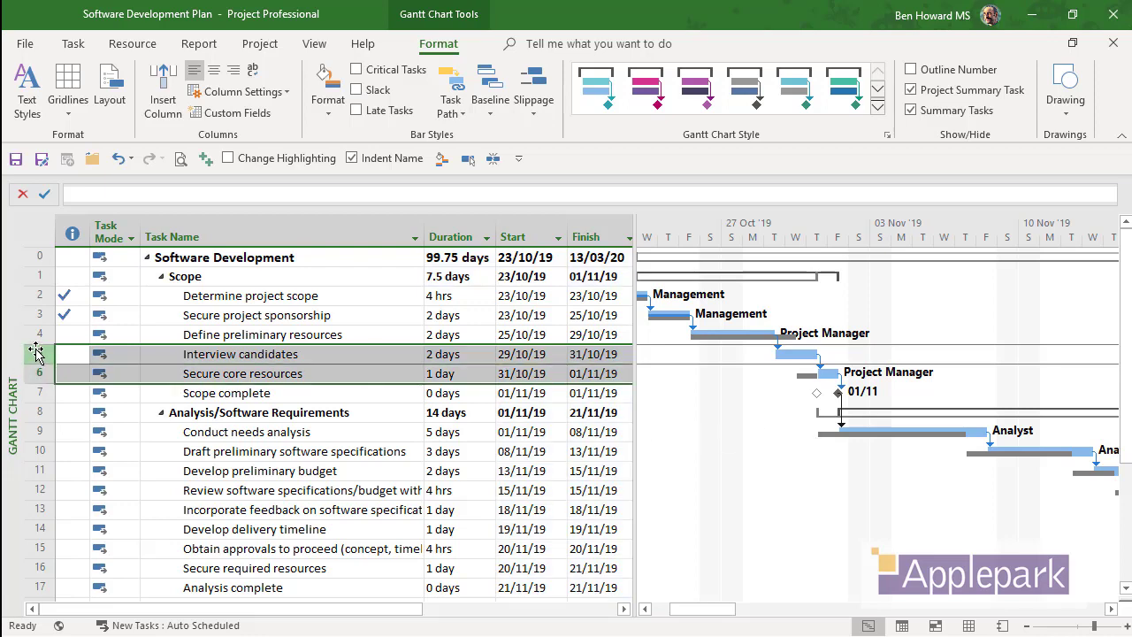
key(shift+Page_Down)
key(shift+Page_Down)
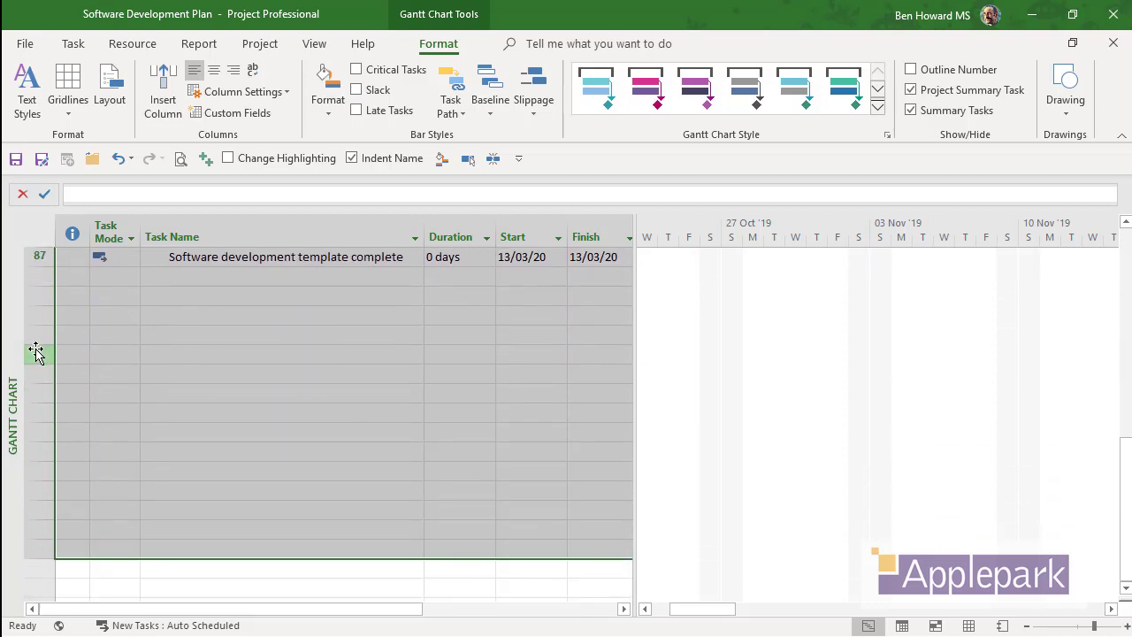
key(shift+Up)
key(shift+Up)
key(shift+Up)
key(shift+Up)
key(shift+Up)
key(shift+Up)
key(shift+Up)
key(shift+Up)
key(shift+Up)
key(shift+Up)
key(shift+Up)
key(shift+Up)
key(shift+Up)
key(shift+Up)
key(shift+Up)
scroll(35, 352, up, 20)
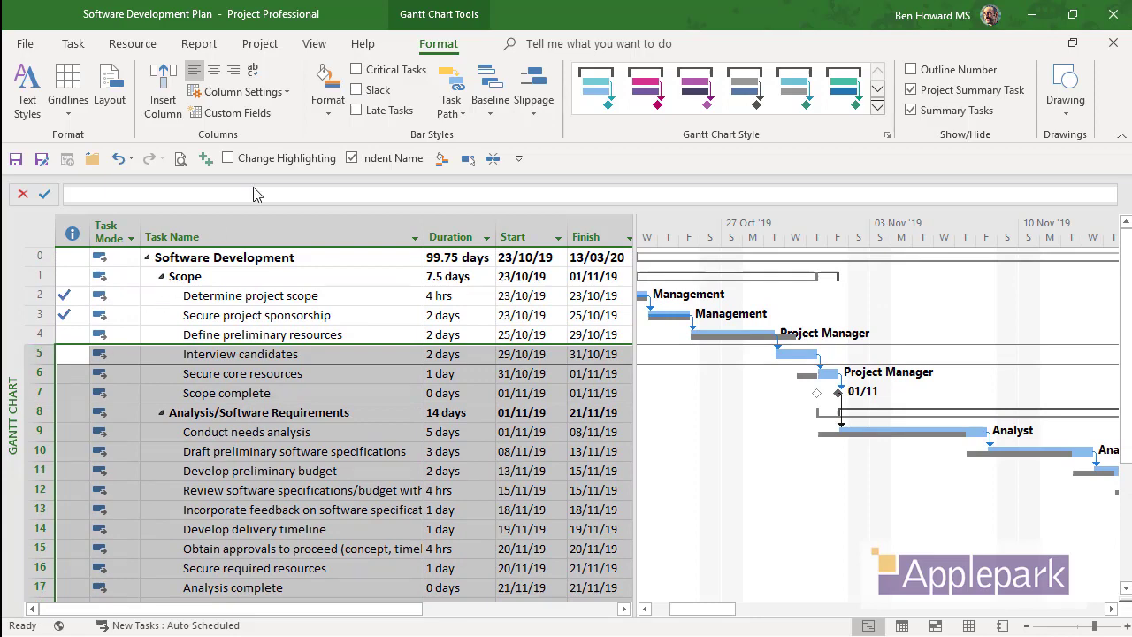
- Overwrite the Baseline for selected tasks only, rolled up to all summary tasks, confirming Yes
click(255, 44)
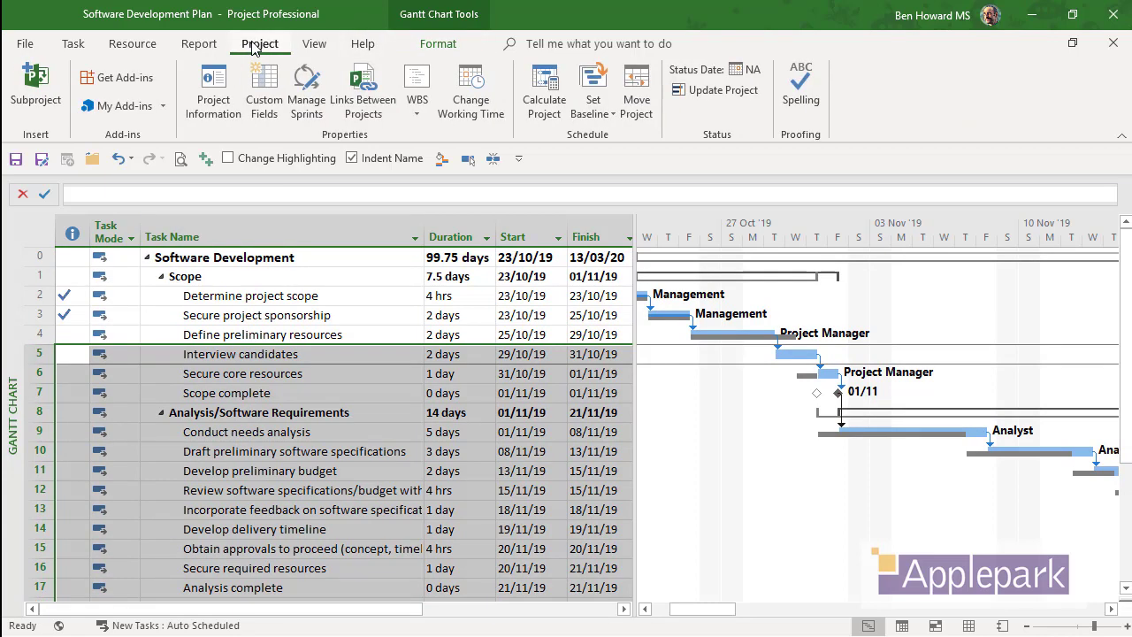
click(597, 119)
click(615, 138)
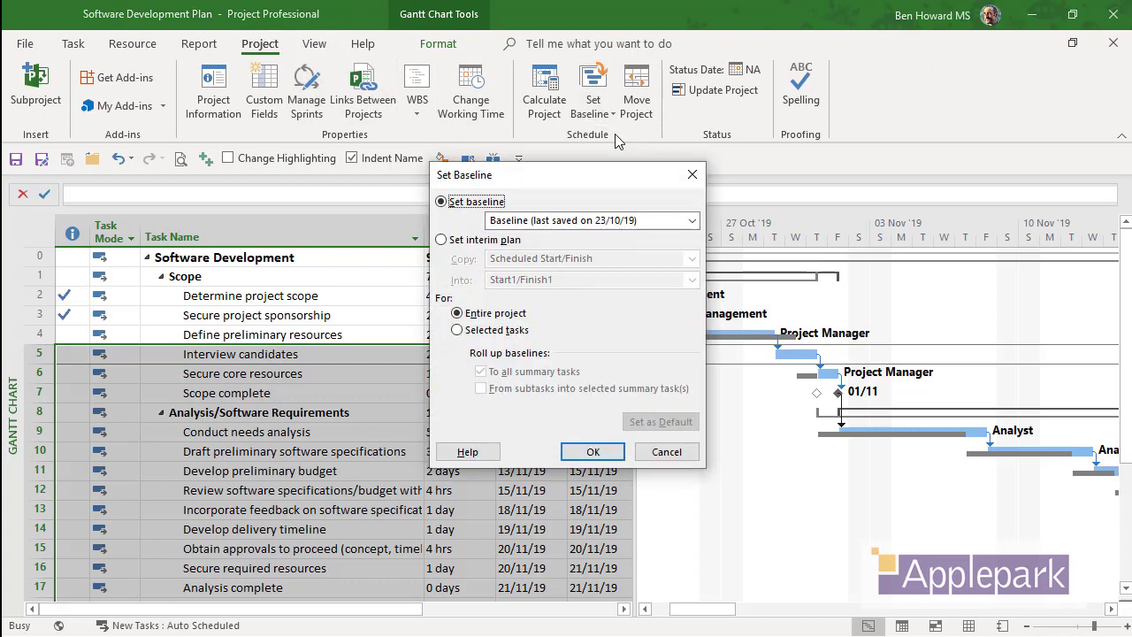
click(669, 223)
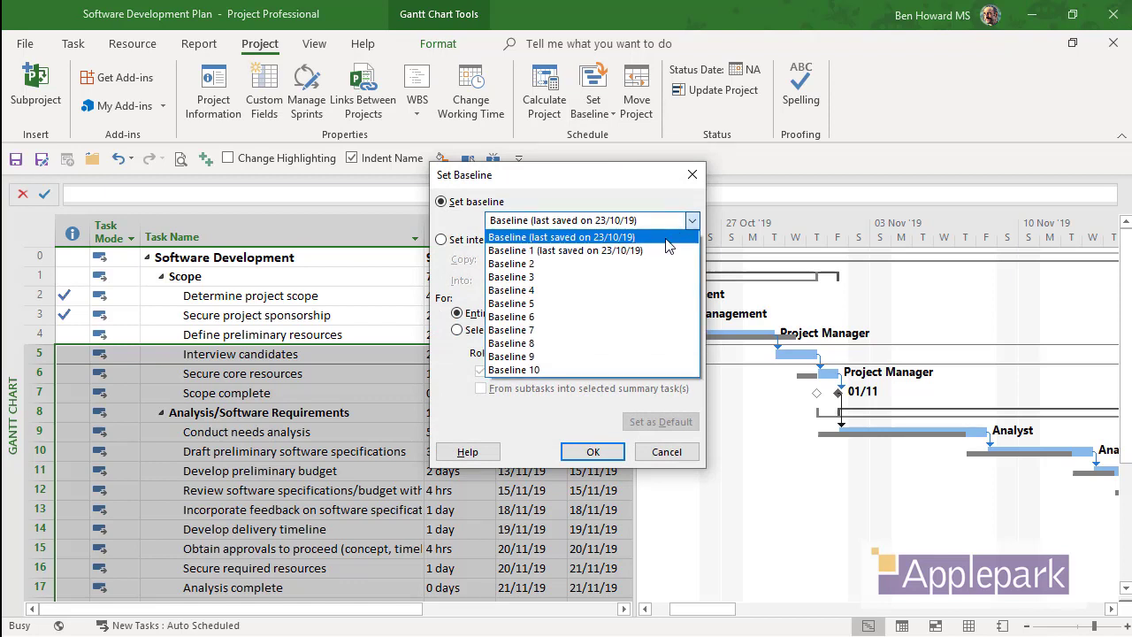
click(669, 240)
click(505, 331)
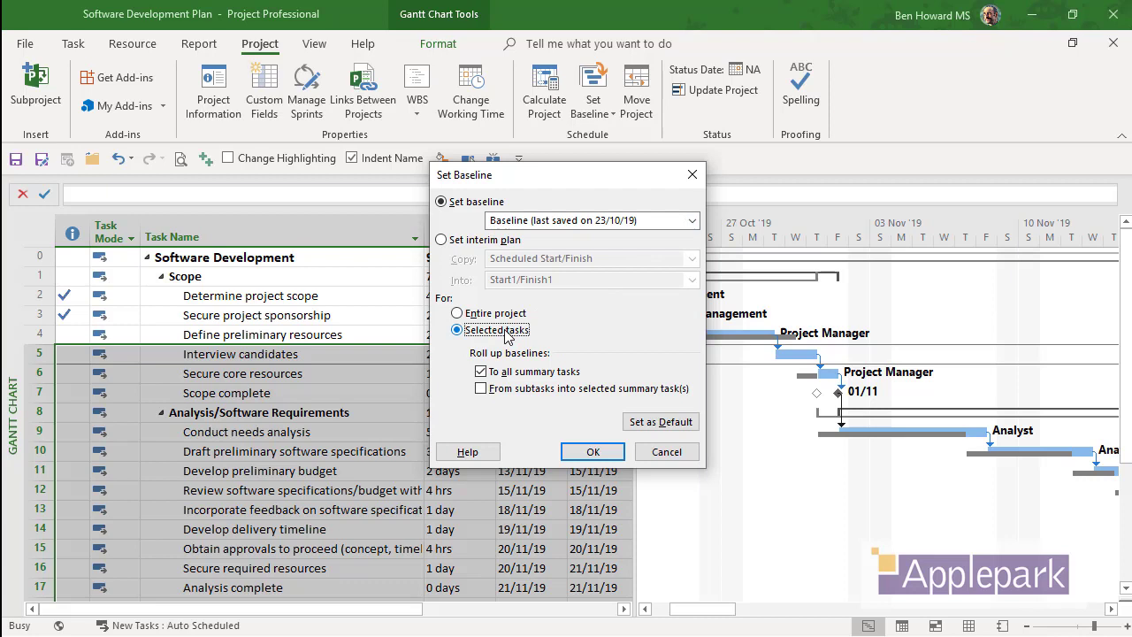
drag(540, 177, 610, 96)
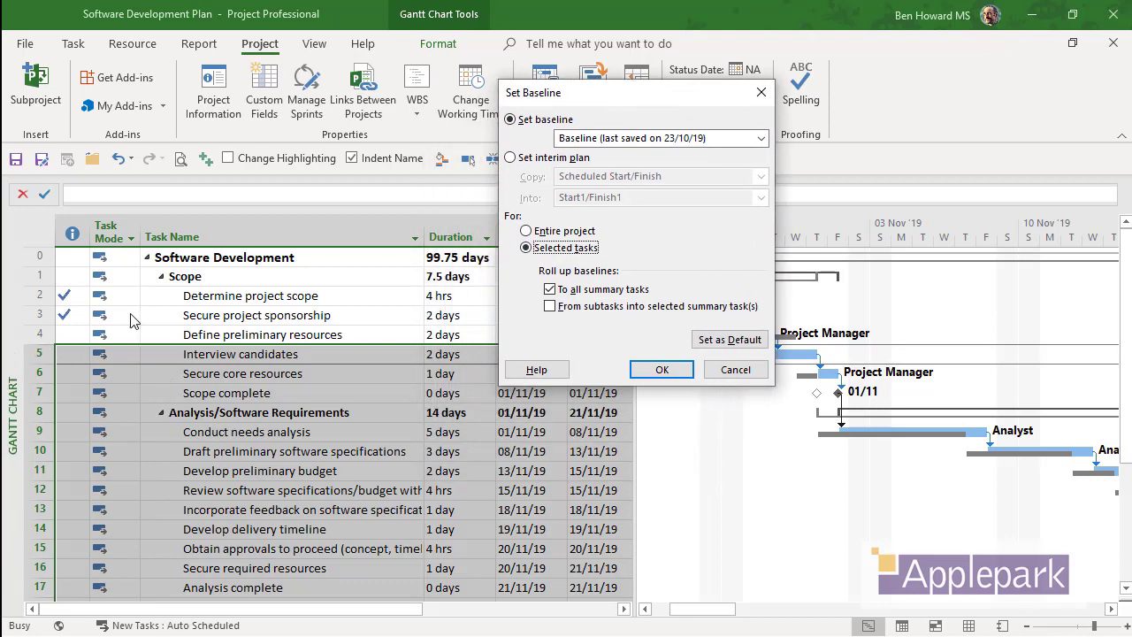
click(658, 371)
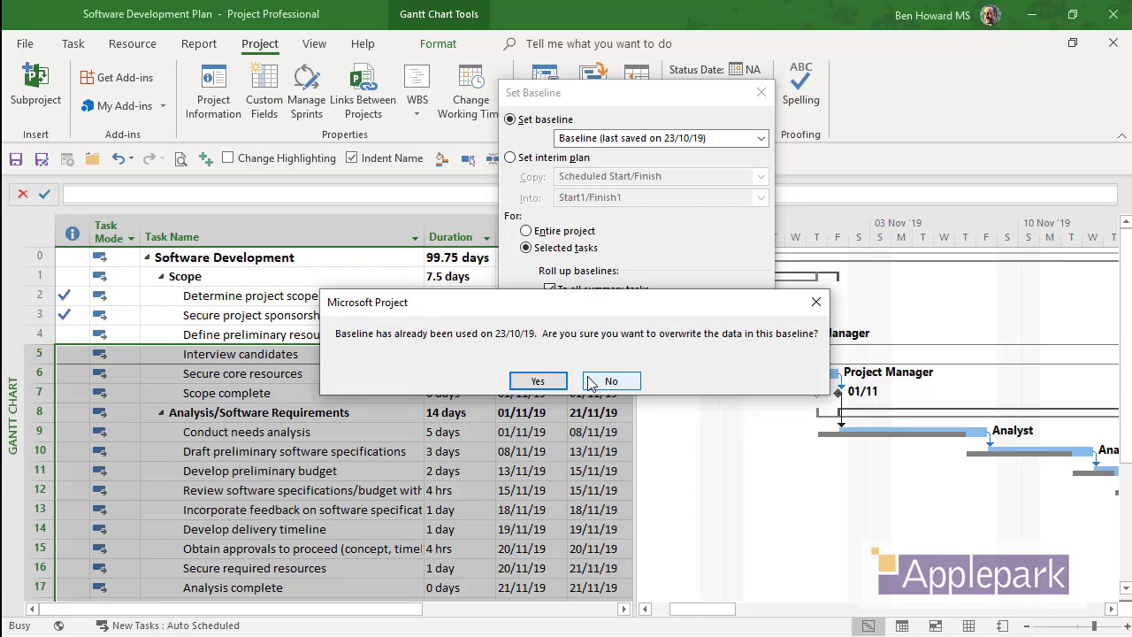
drag(572, 301, 556, 388)
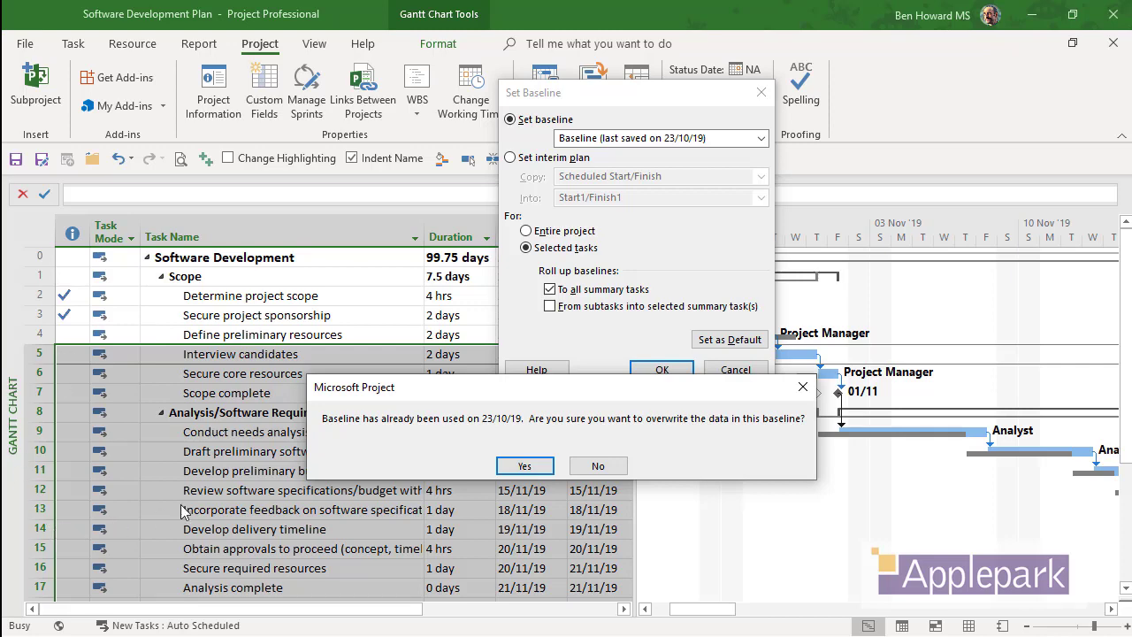
click(525, 466)
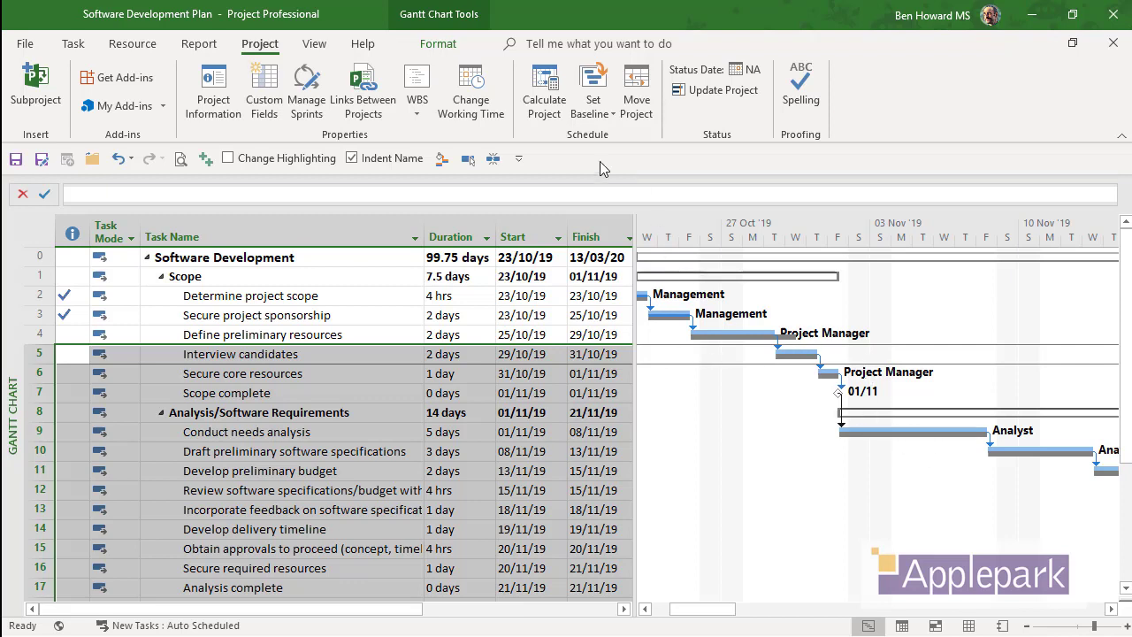
click(437, 45)
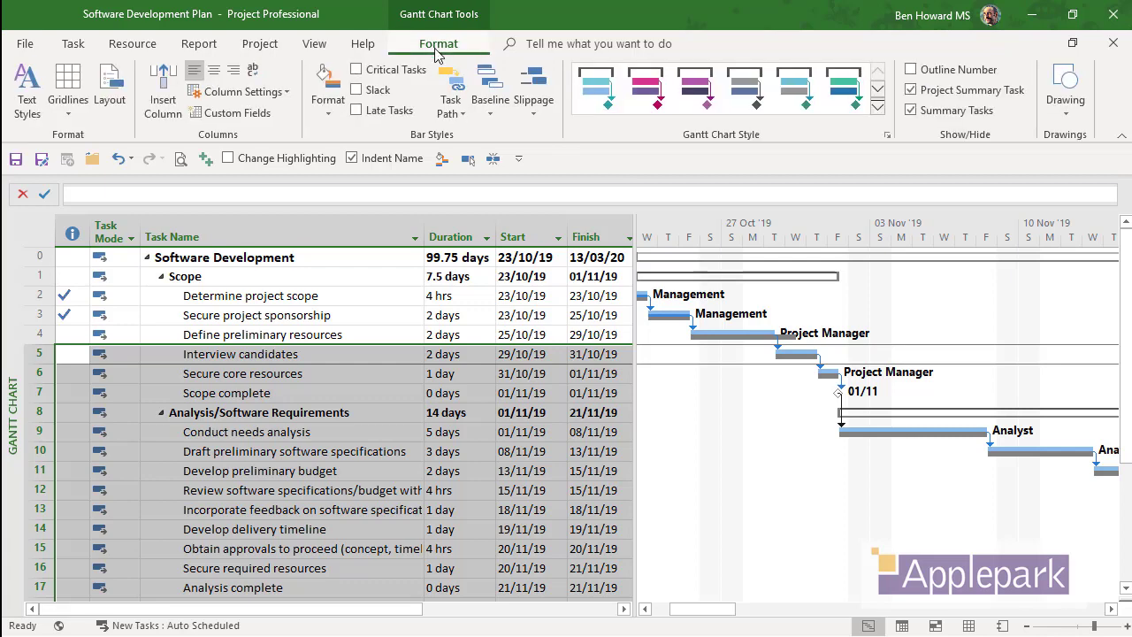
click(490, 88)
click(490, 158)
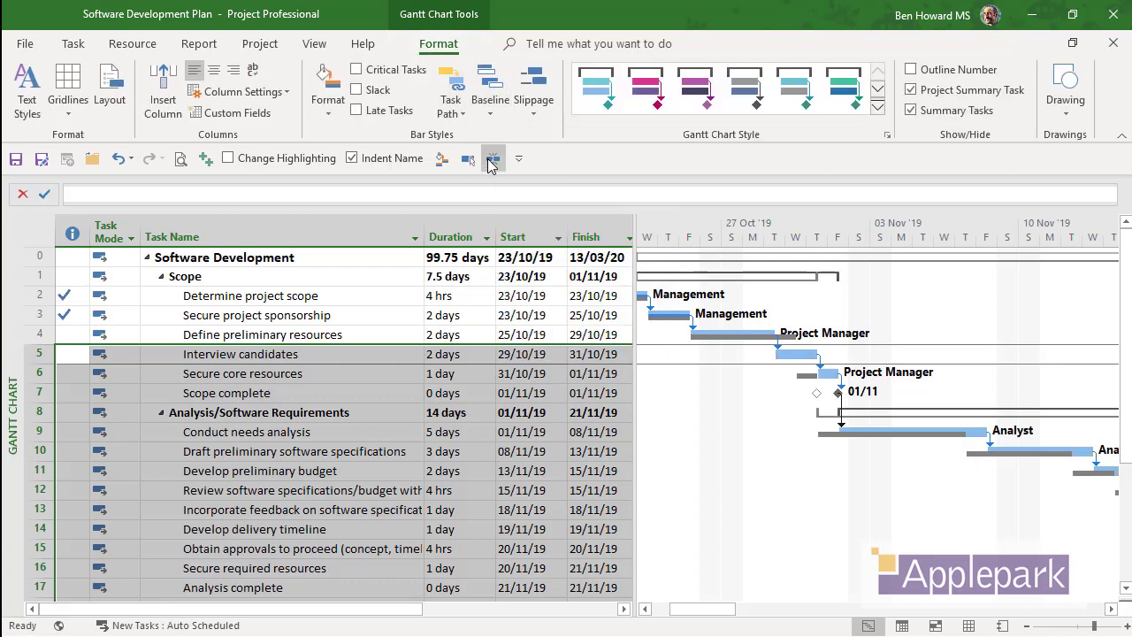
click(484, 91)
click(508, 137)
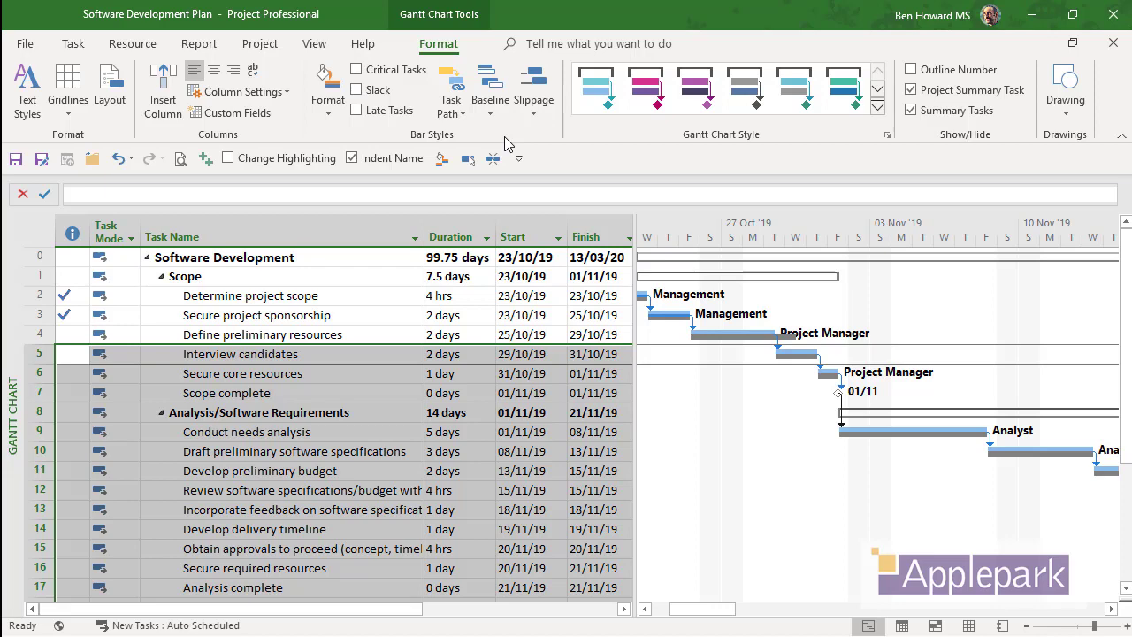
- Apply the Multiple Baselines Gantt view from the More Views list
click(315, 46)
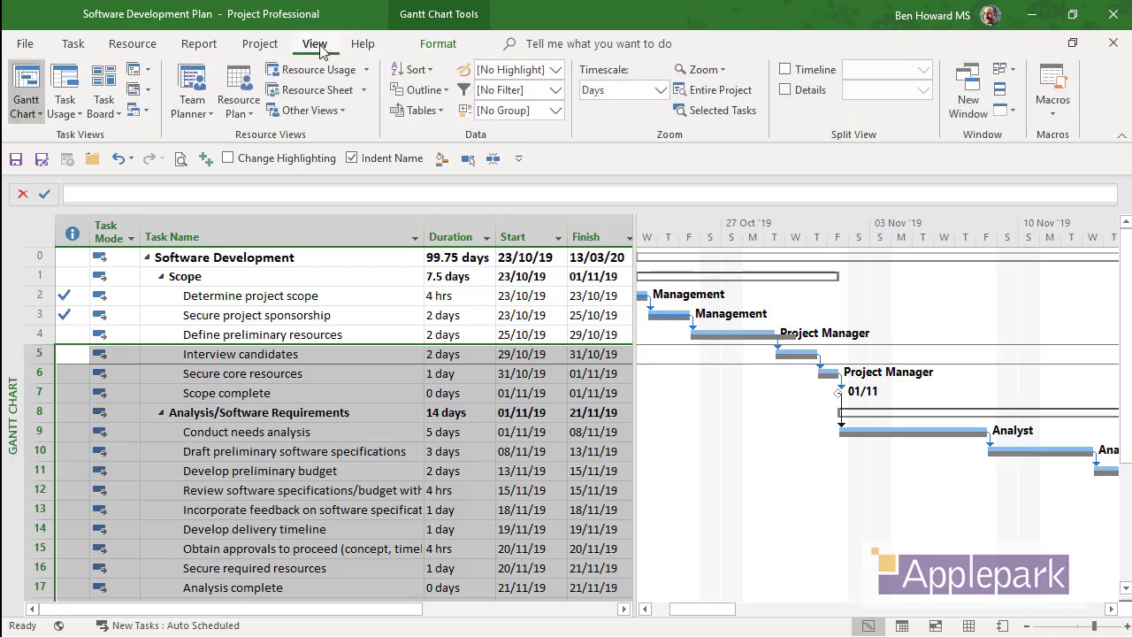
click(148, 112)
click(183, 261)
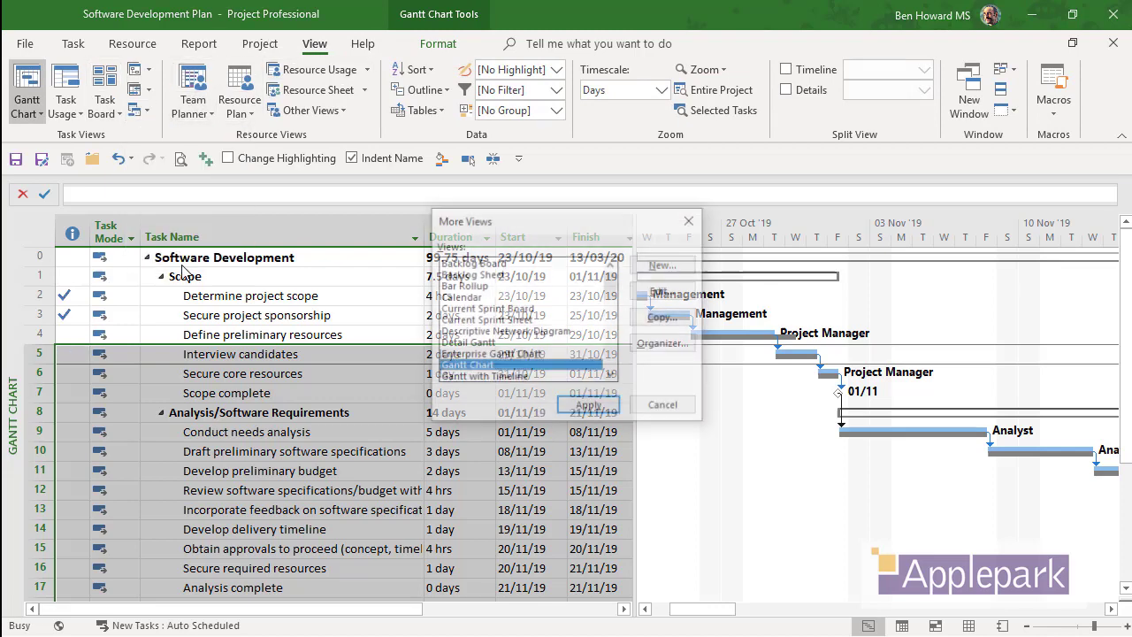
scroll(614, 334, down, 4)
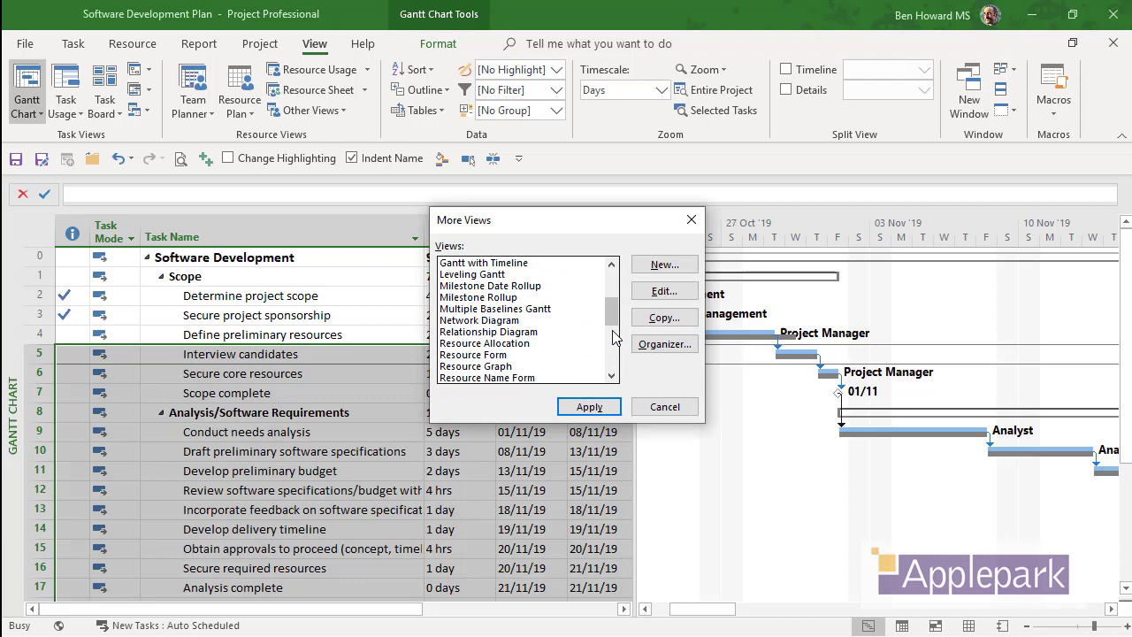
click(540, 310)
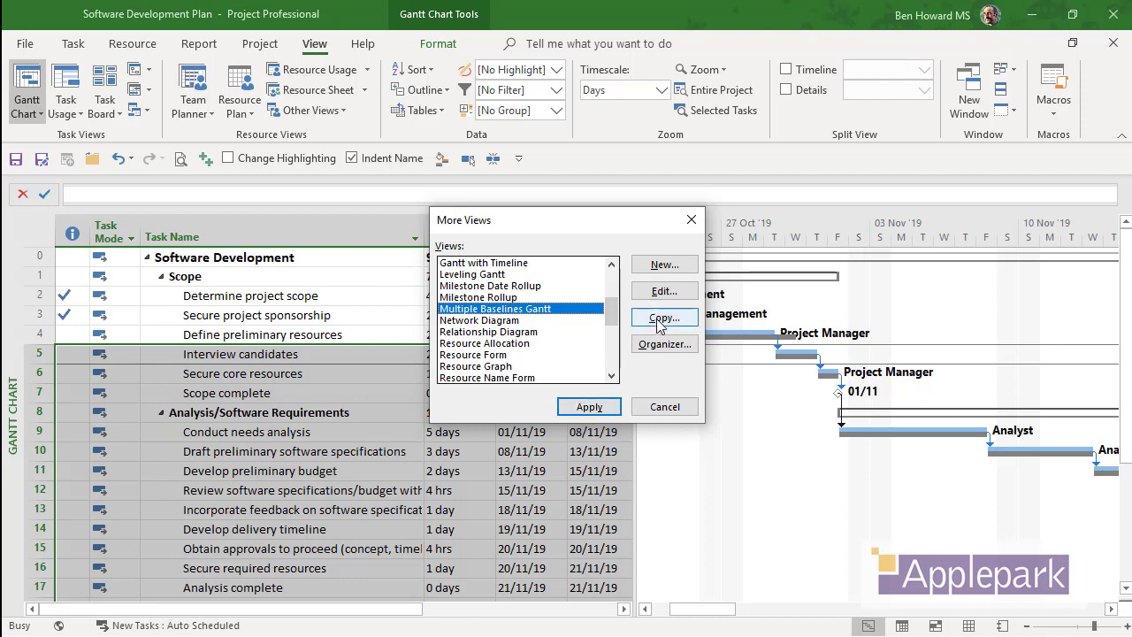
click(584, 407)
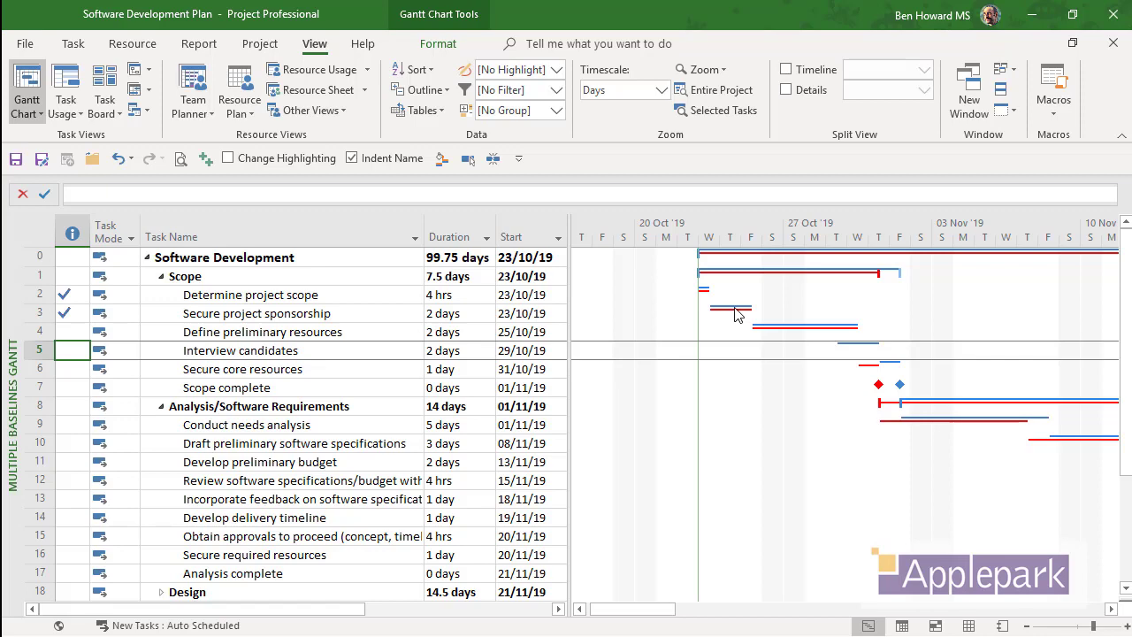
- Open Format > Bar Styles, move the dialog aside, and review the Baseline1 Split row
click(440, 46)
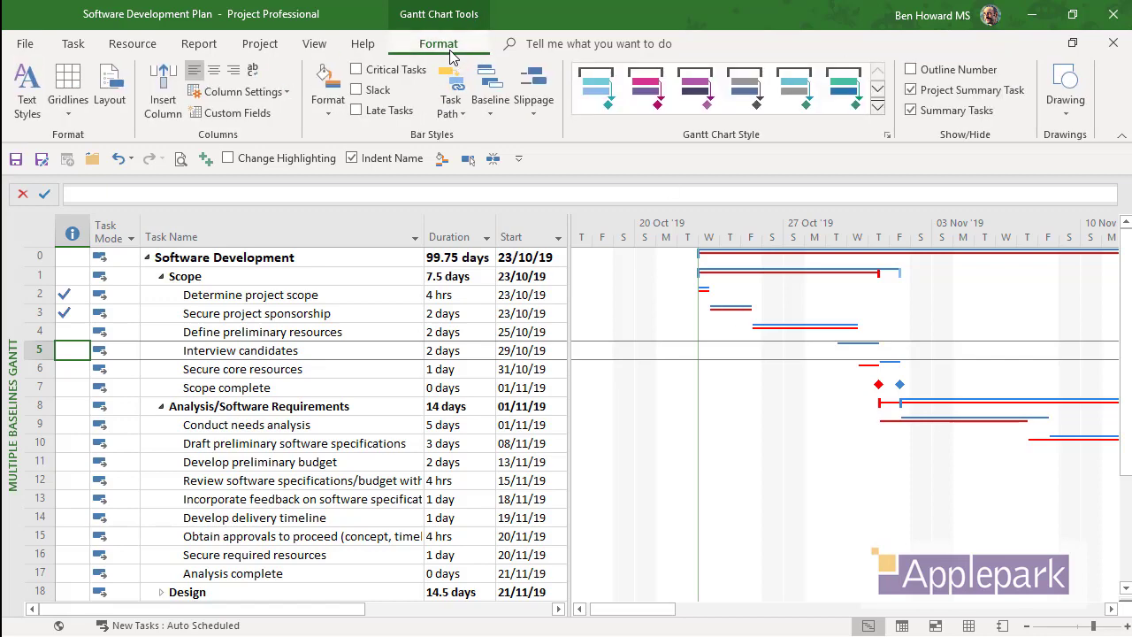
click(328, 97)
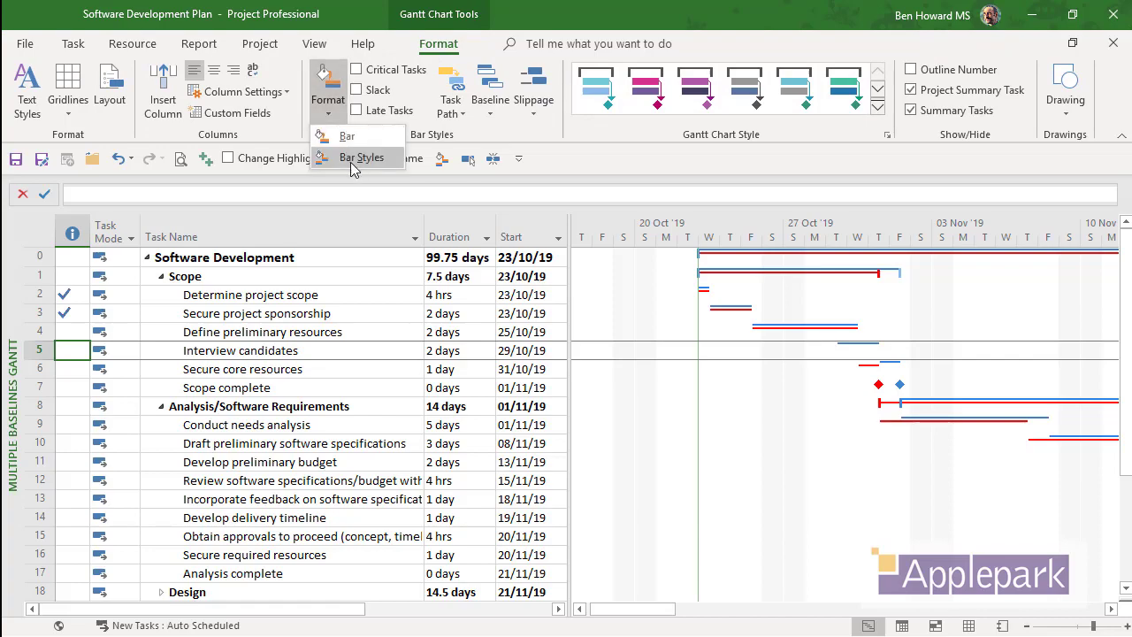
click(353, 158)
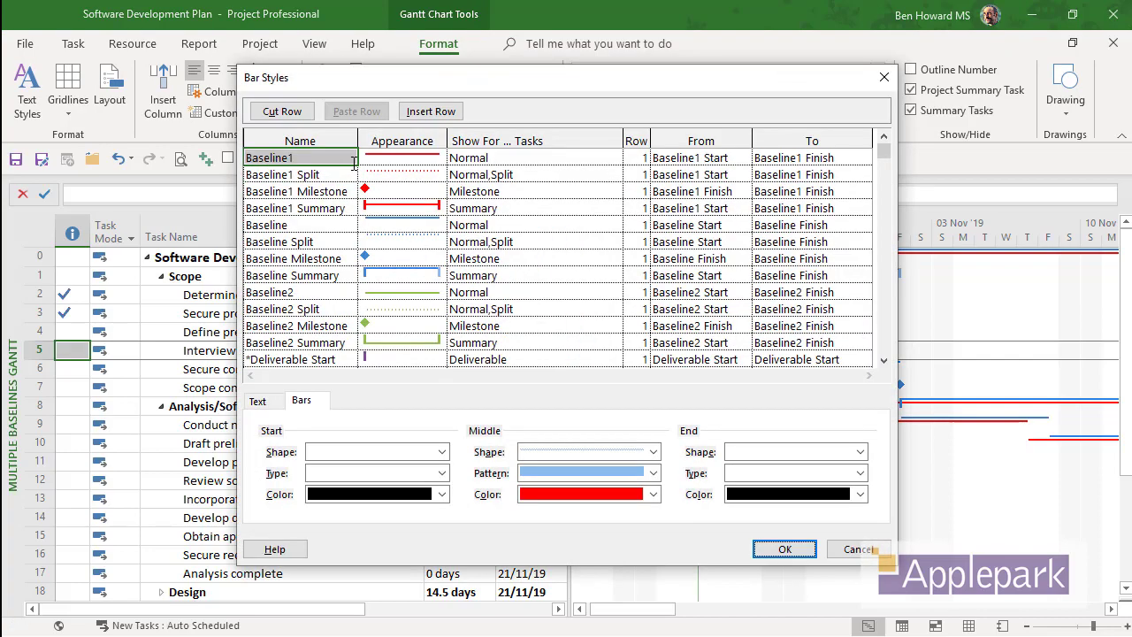
drag(466, 87, 308, 95)
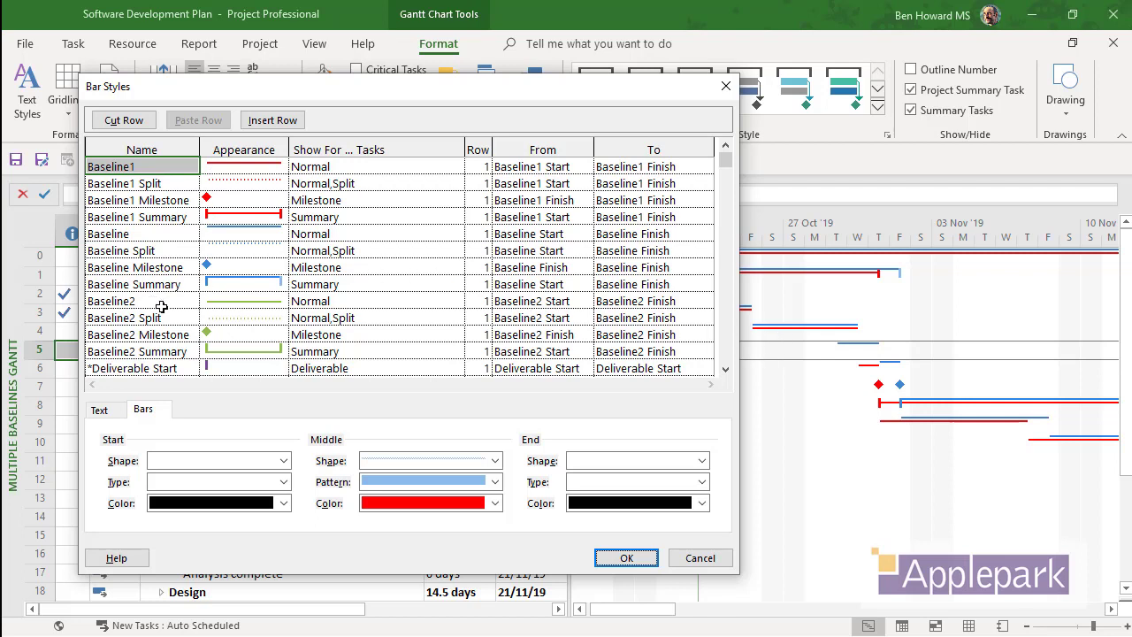
scroll(723, 313, down, 4)
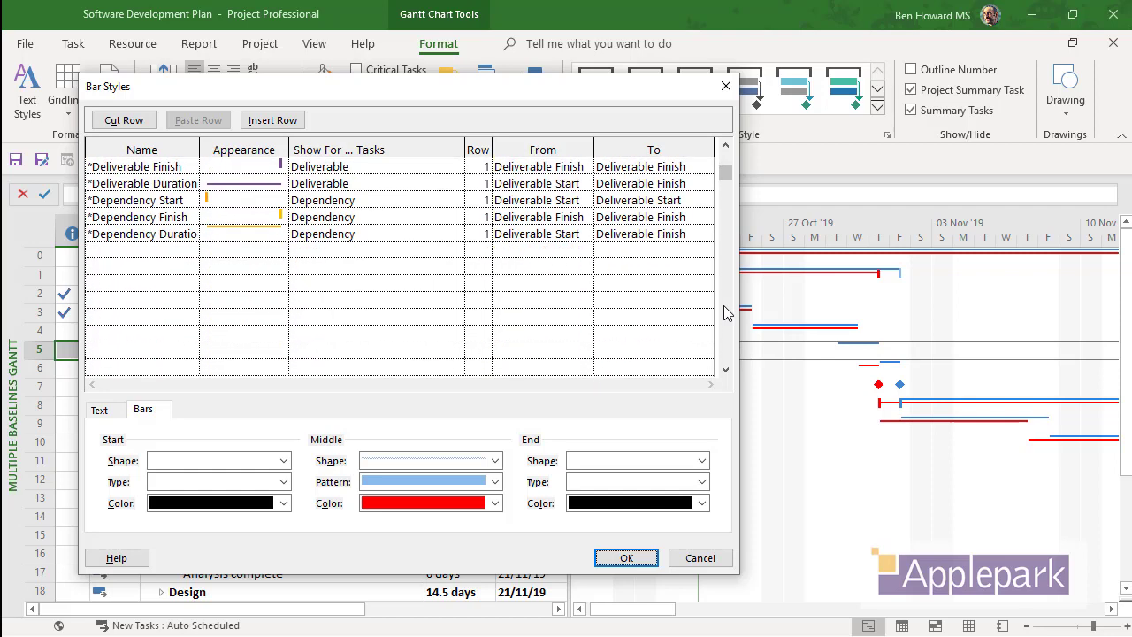
scroll(725, 146, up, 5)
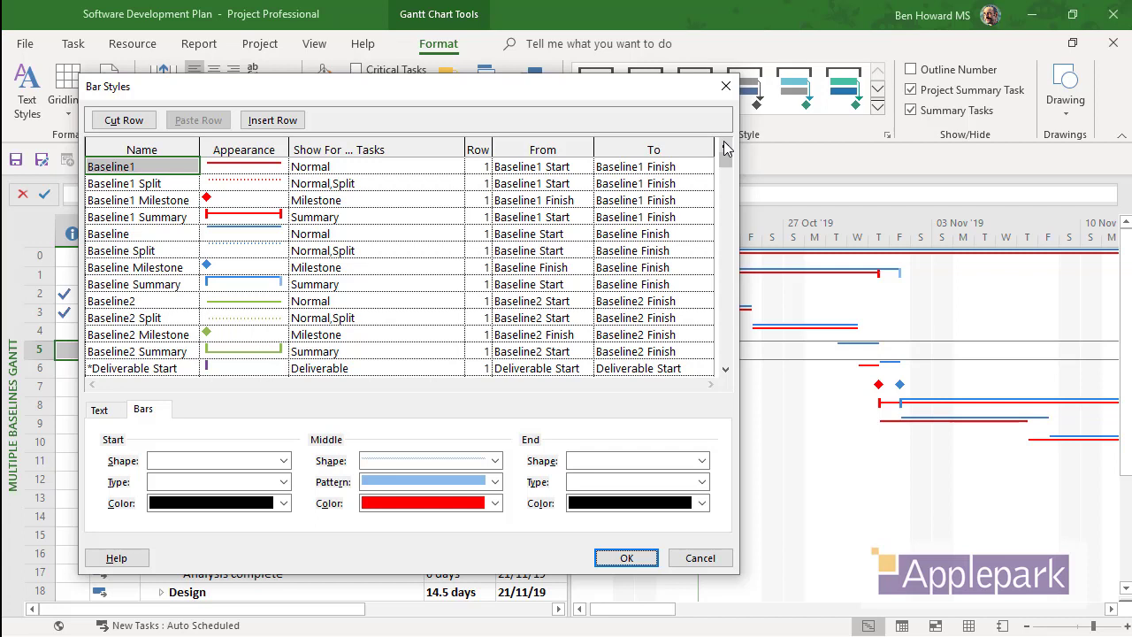
click(176, 185)
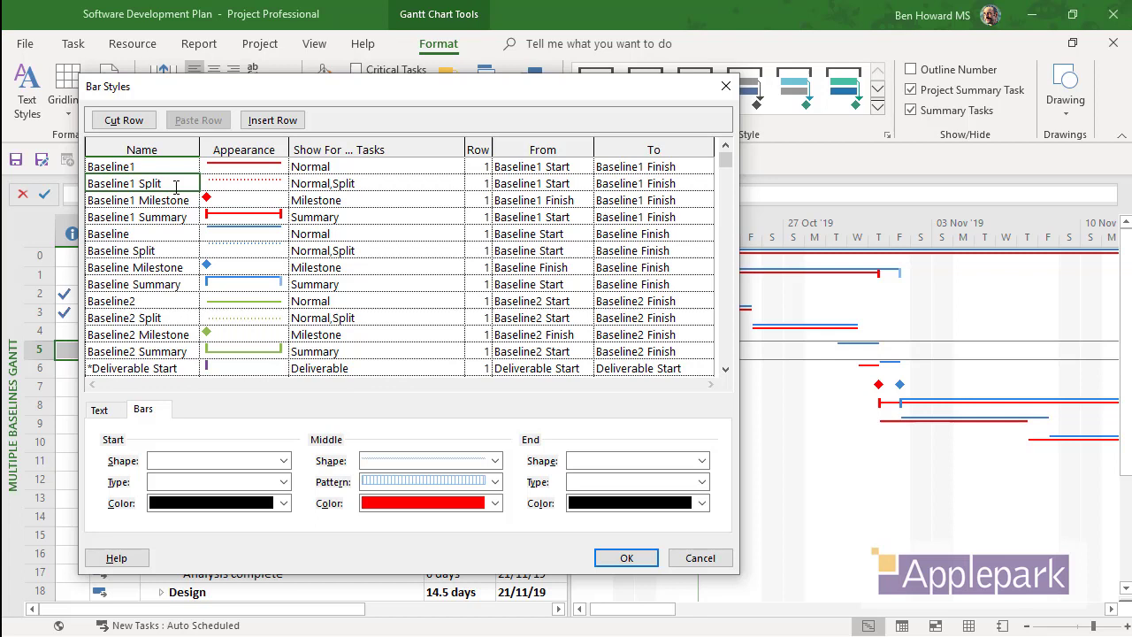
- Cut the four Baseline2 rows and the Deliverable and Dependency start, finish and duration rows
click(140, 302)
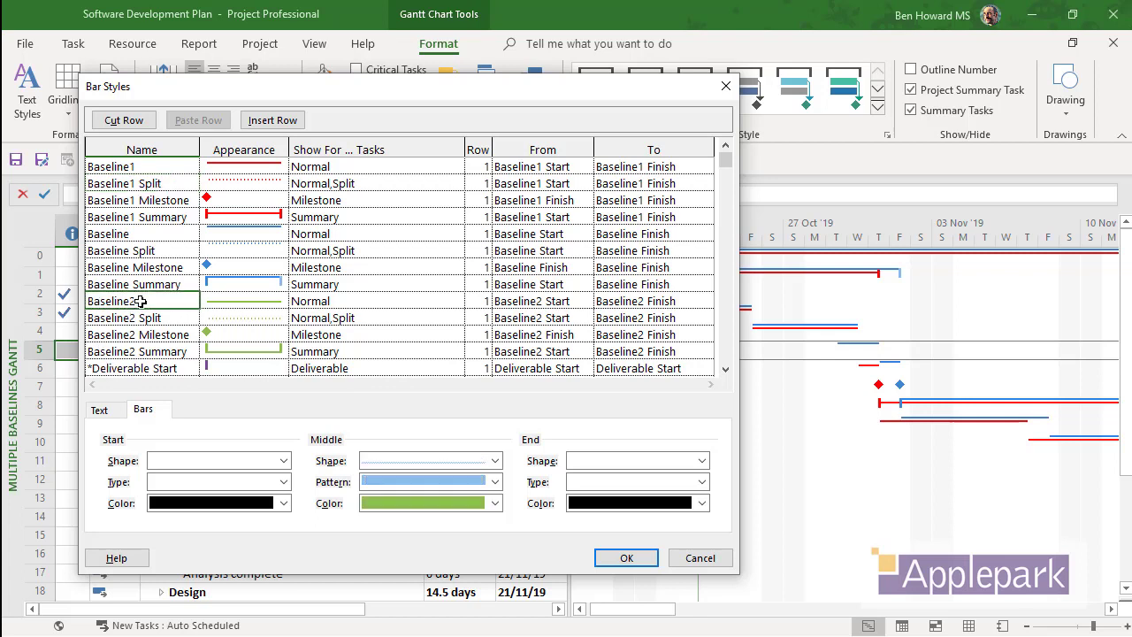
click(137, 124)
click(137, 124)
click(137, 124)
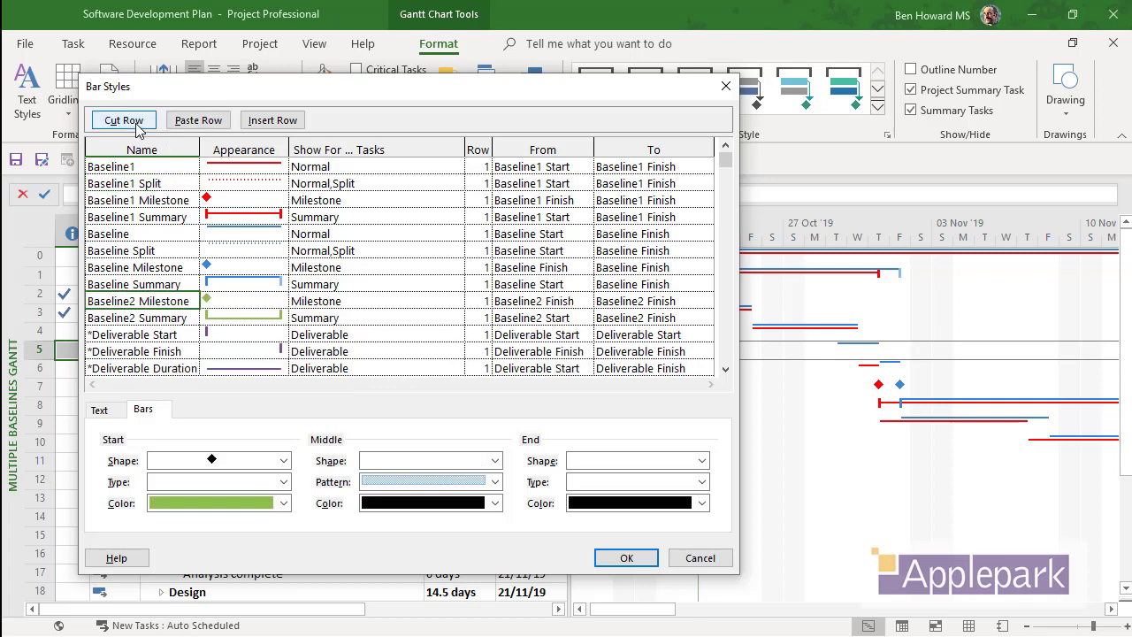
click(124, 121)
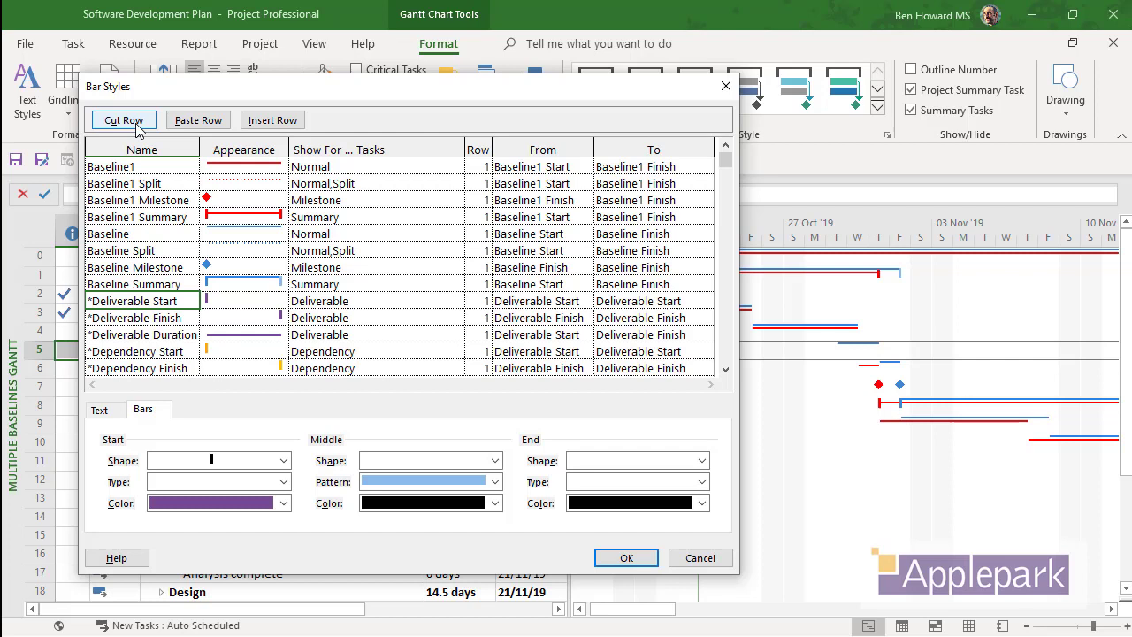
click(137, 124)
click(137, 124)
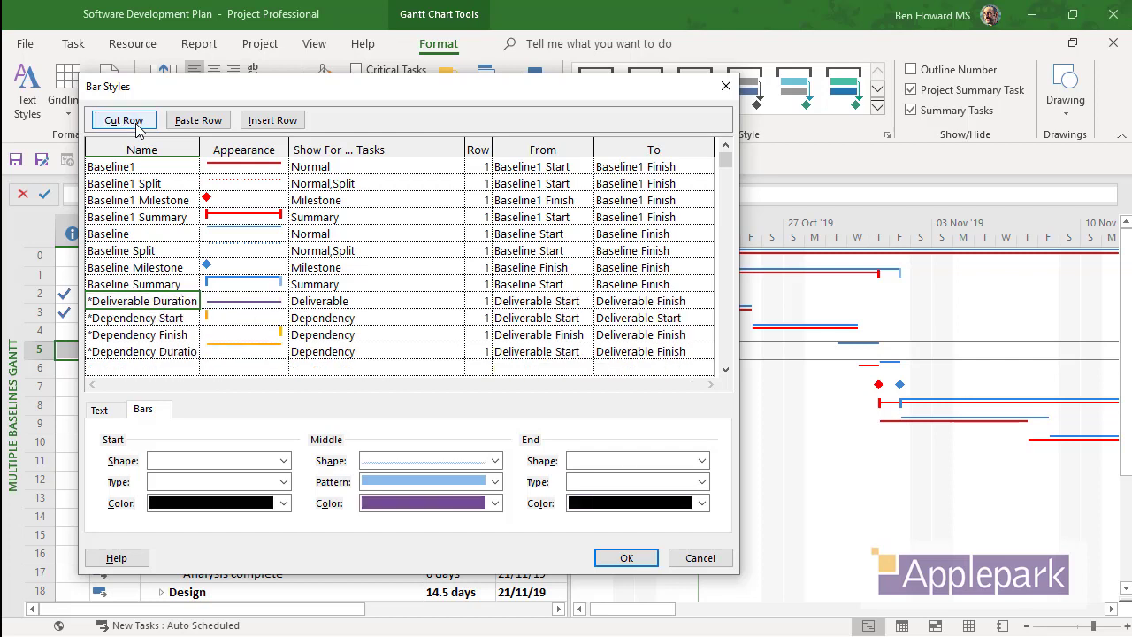
click(124, 121)
click(124, 122)
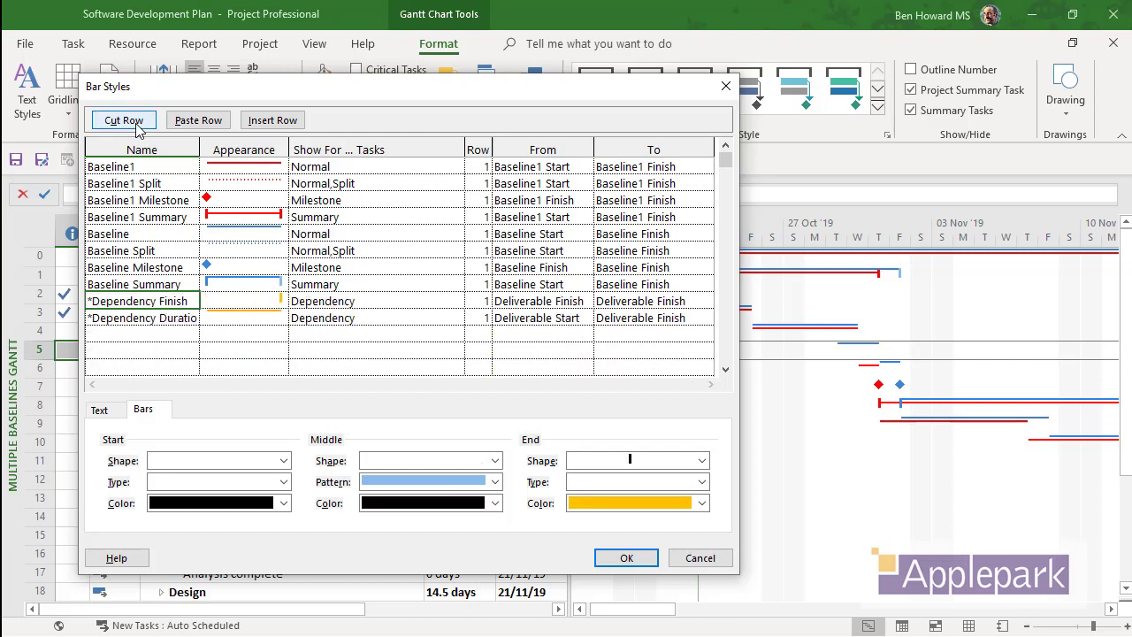
click(124, 121)
click(124, 121)
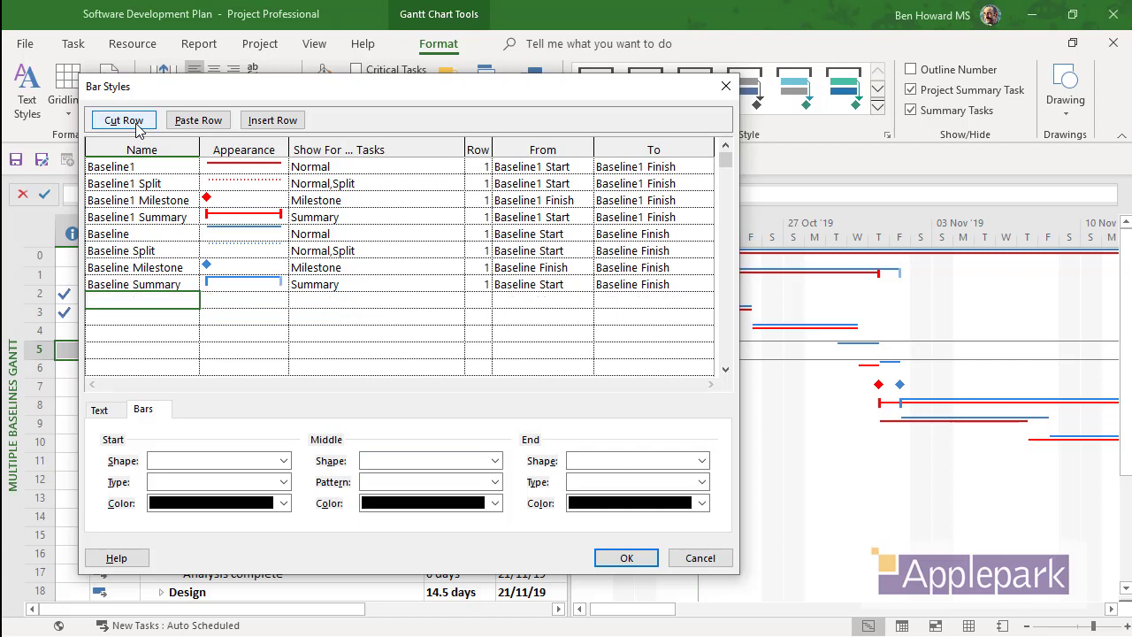
- Cut the Baseline Summary and Baseline1 Summary bar style rows
click(159, 283)
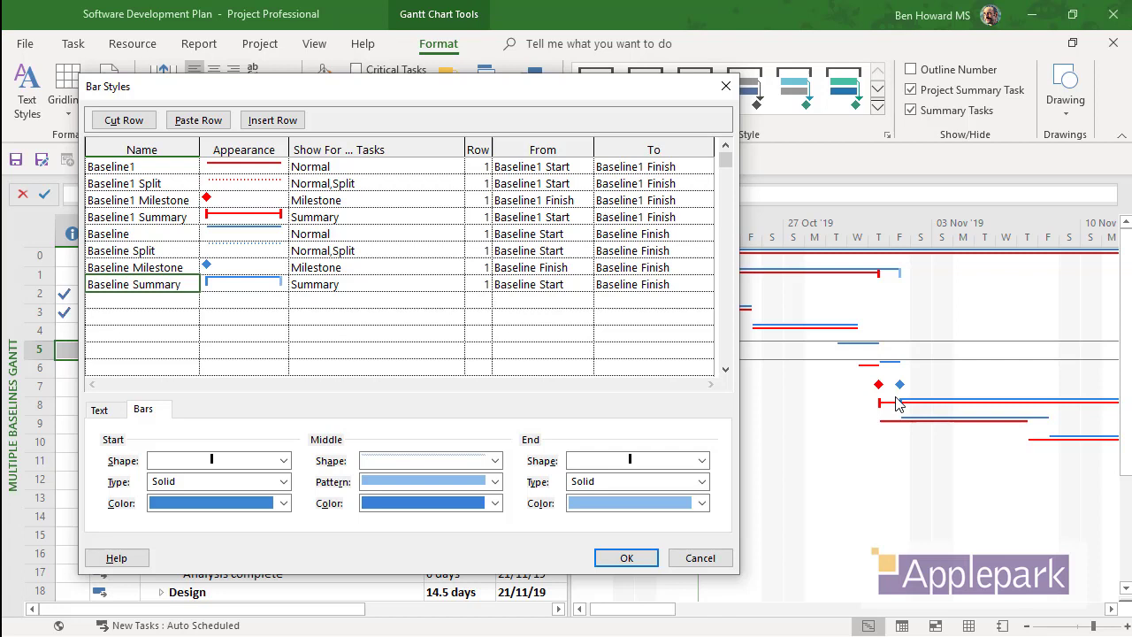
click(138, 122)
click(157, 216)
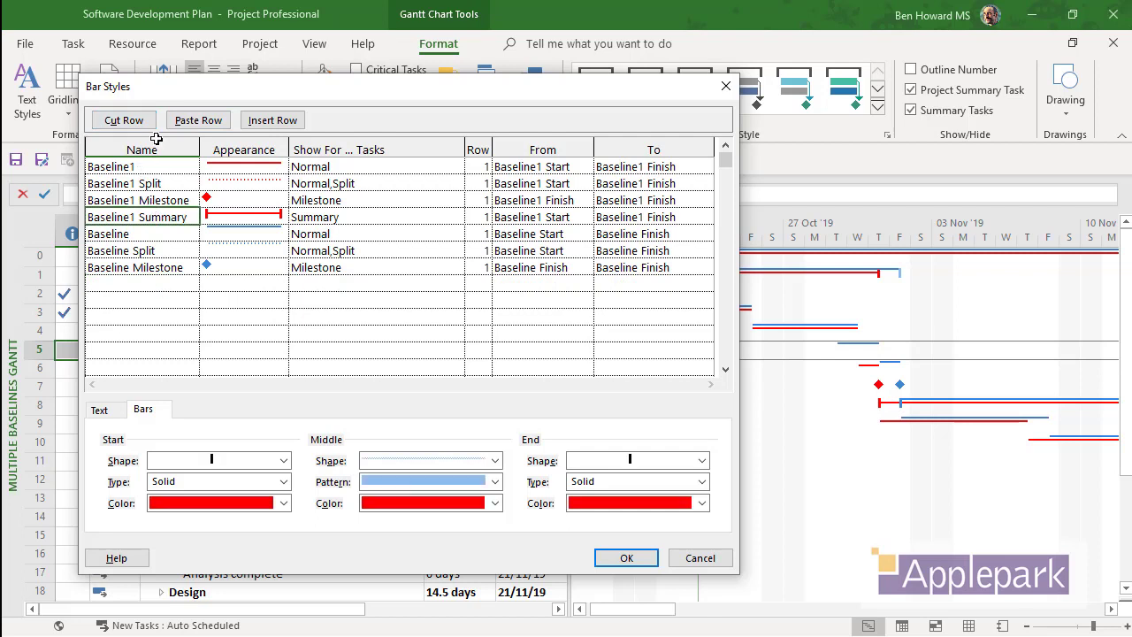
click(132, 121)
click(152, 183)
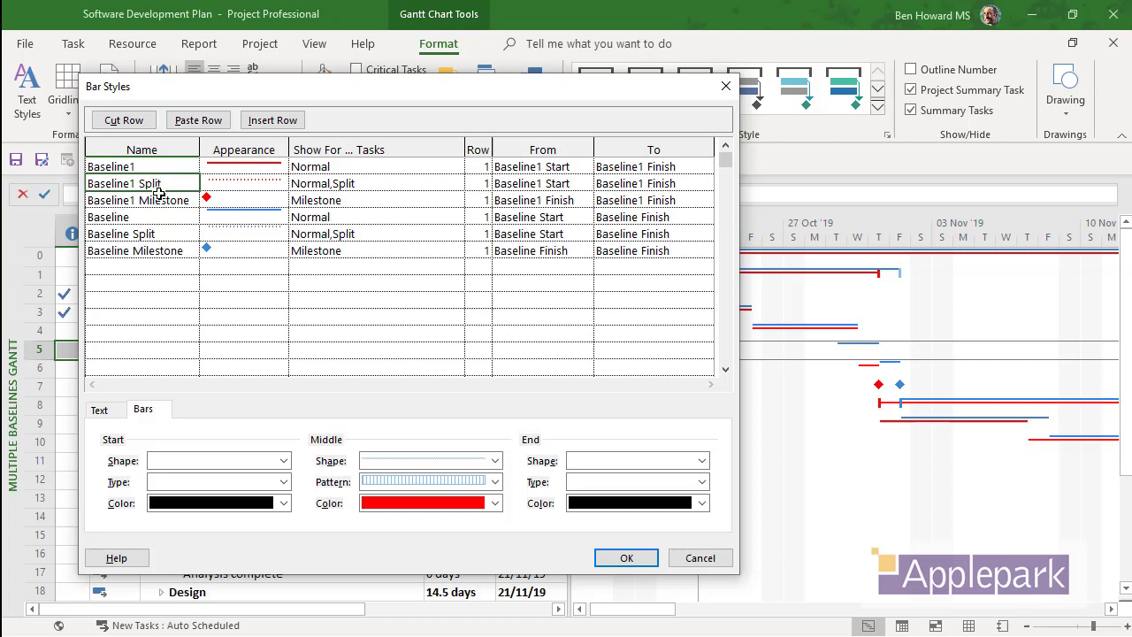
- Give Baseline1 a new middle bar shape and Baseline a full-height middle bar shape
click(159, 218)
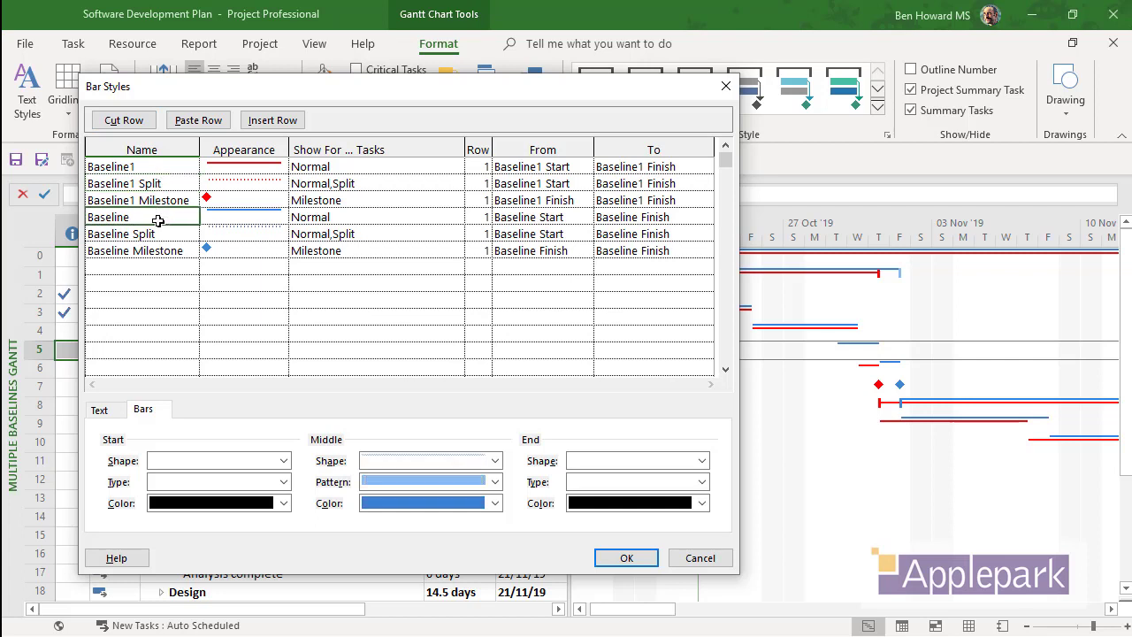
click(241, 218)
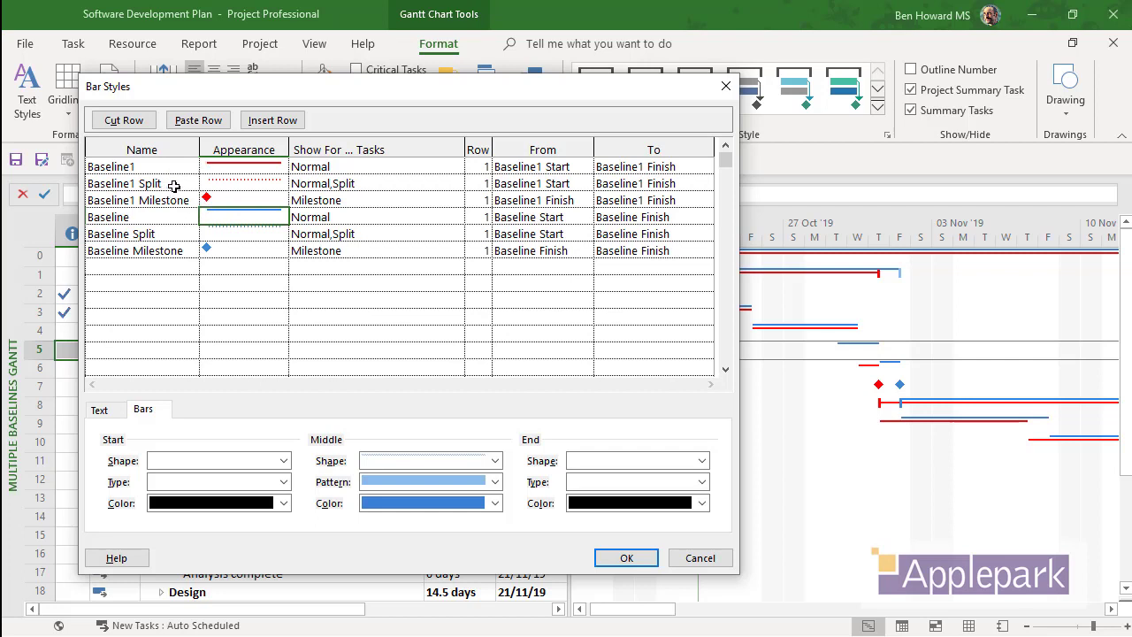
click(255, 167)
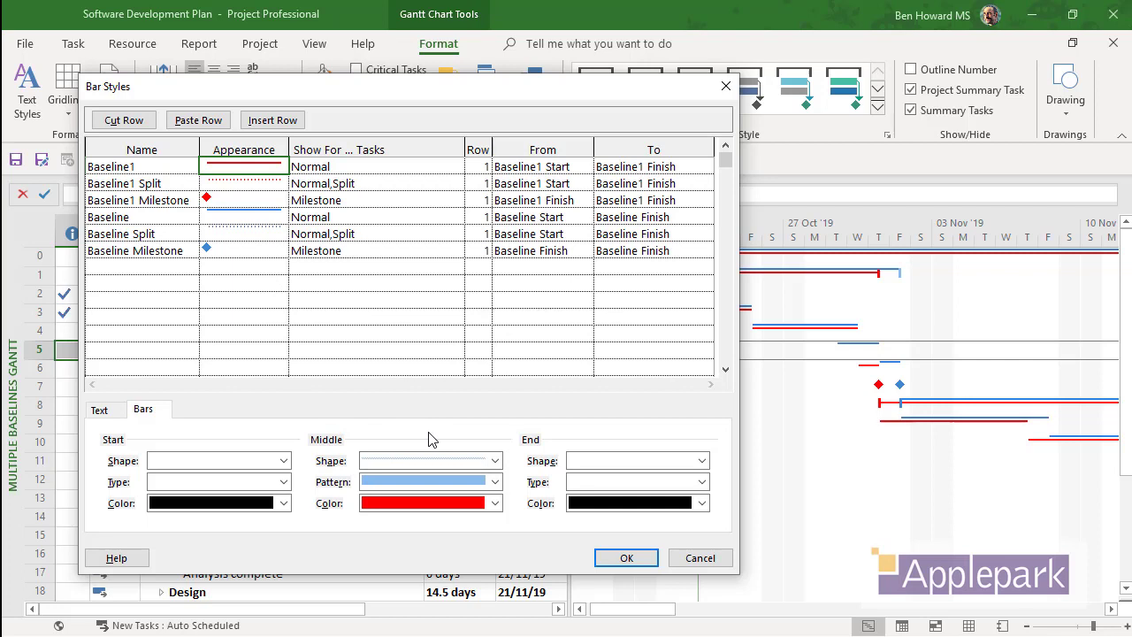
click(497, 462)
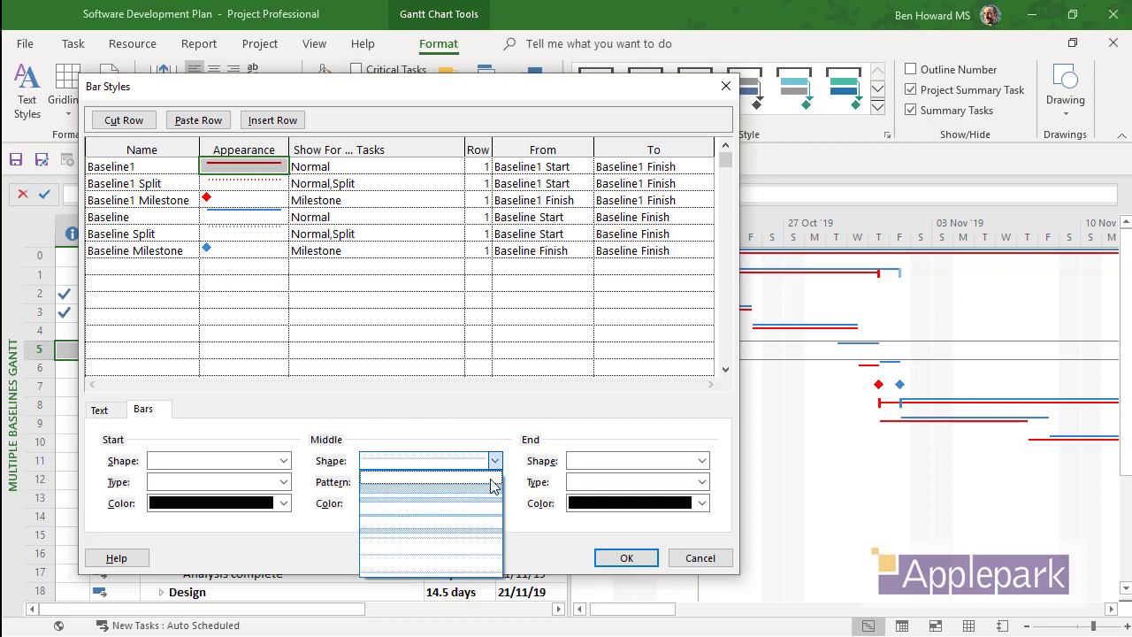
click(484, 570)
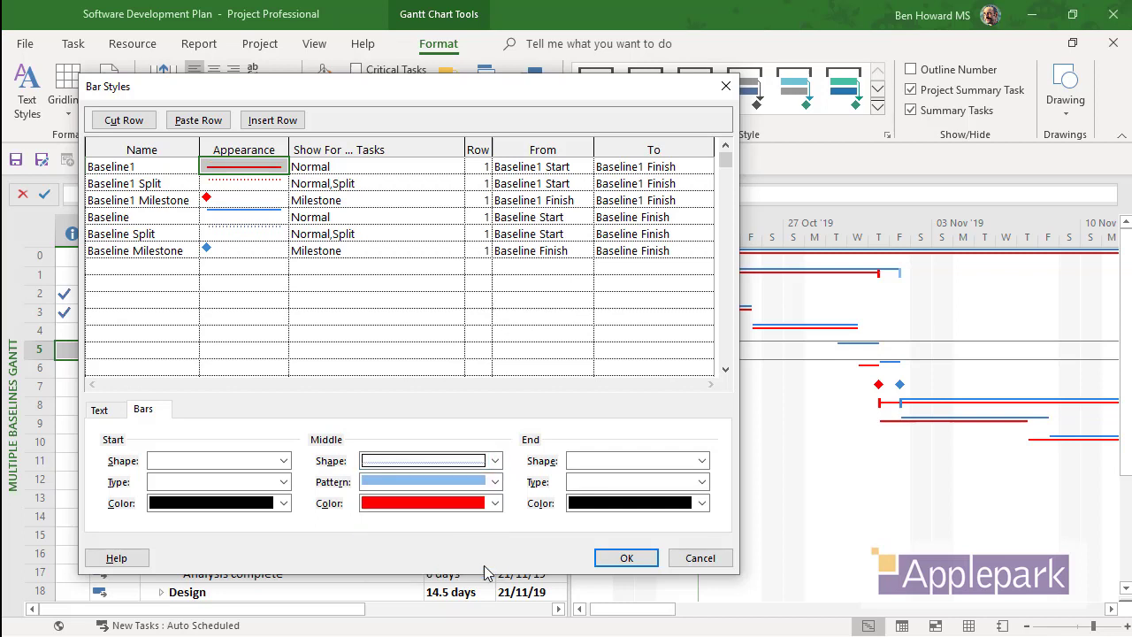
click(163, 218)
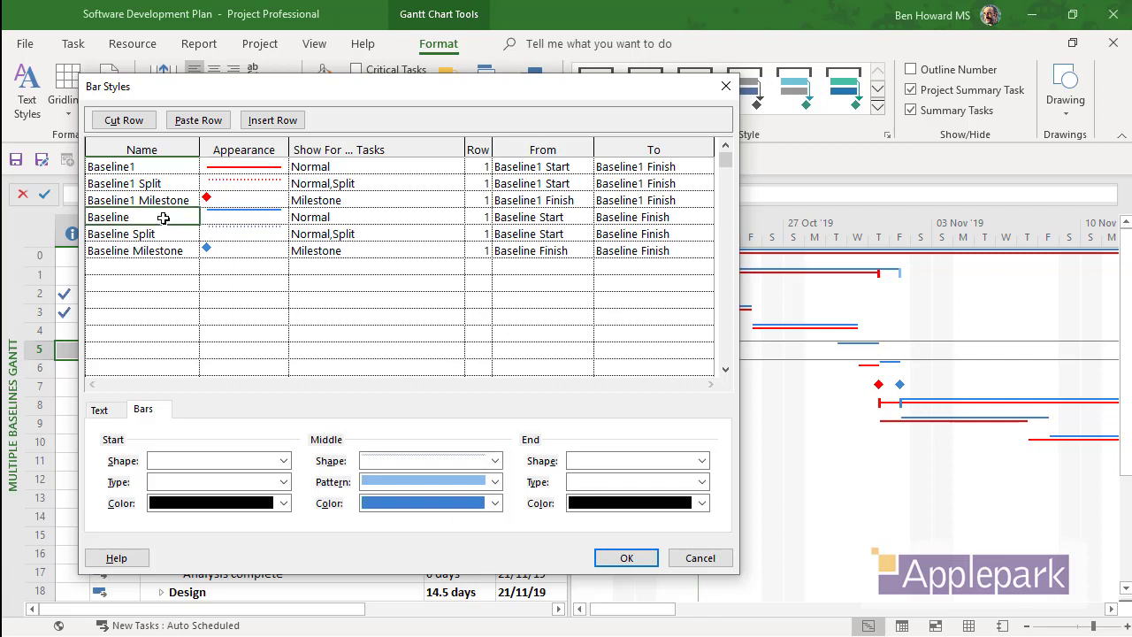
click(496, 461)
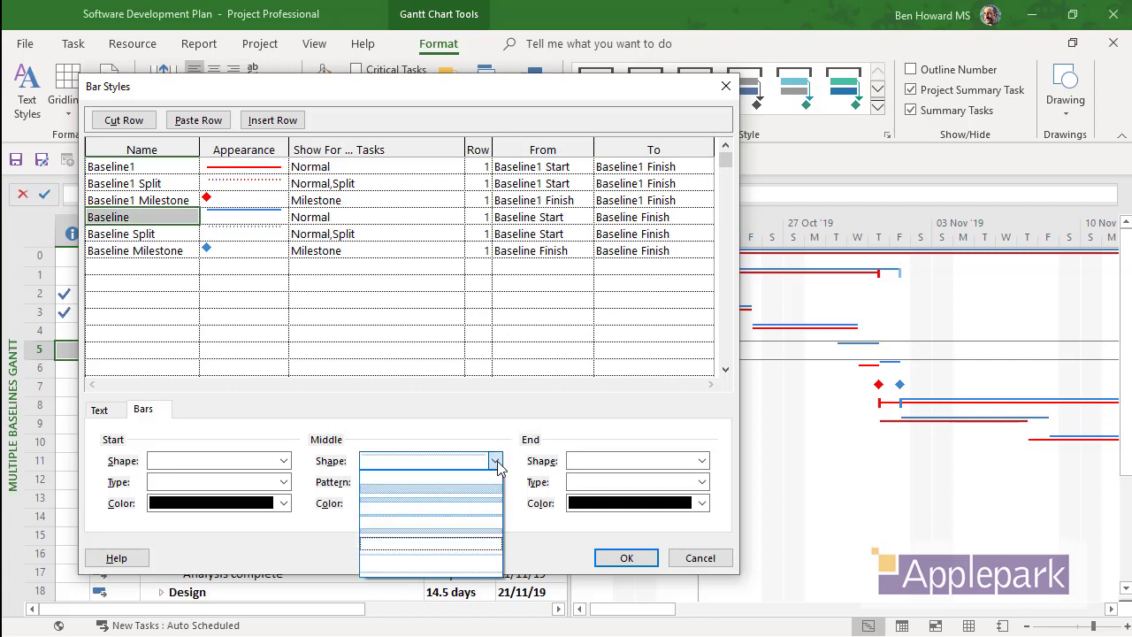
click(471, 559)
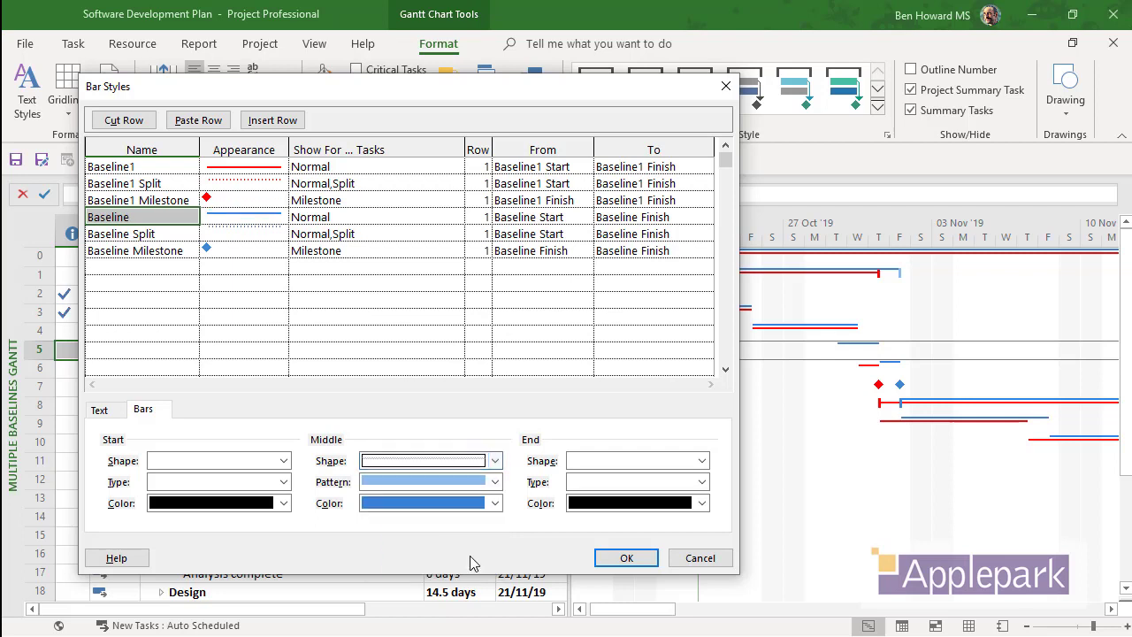
- Add a Task style: thin solid bar for Normal tasks, Task Start to Task Finish
click(195, 267)
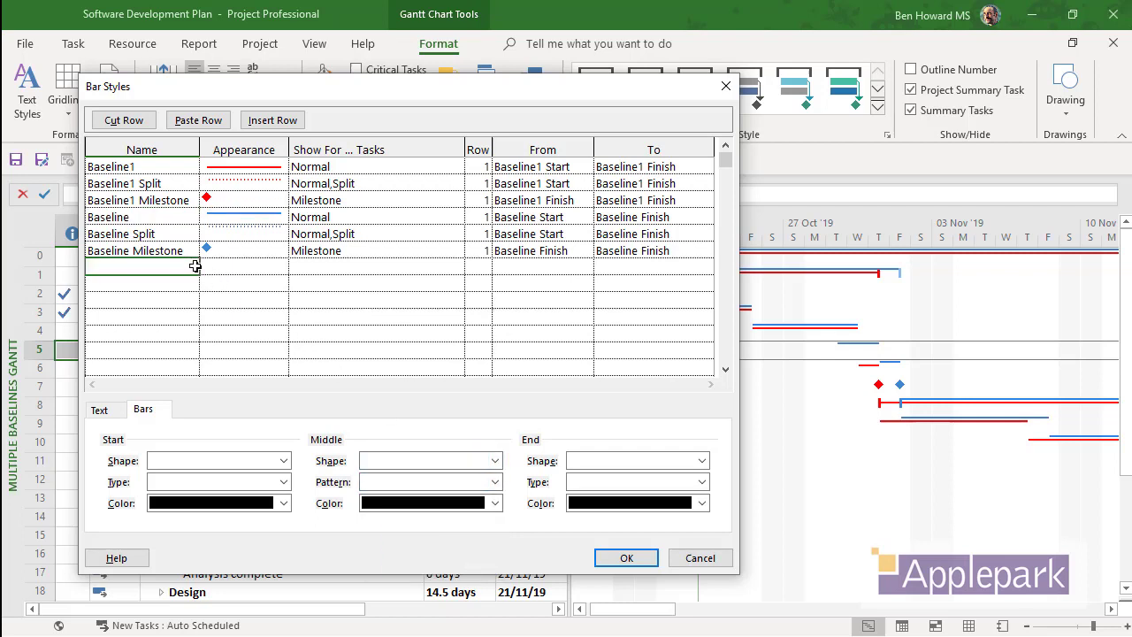
text(Task)
key(Tab)
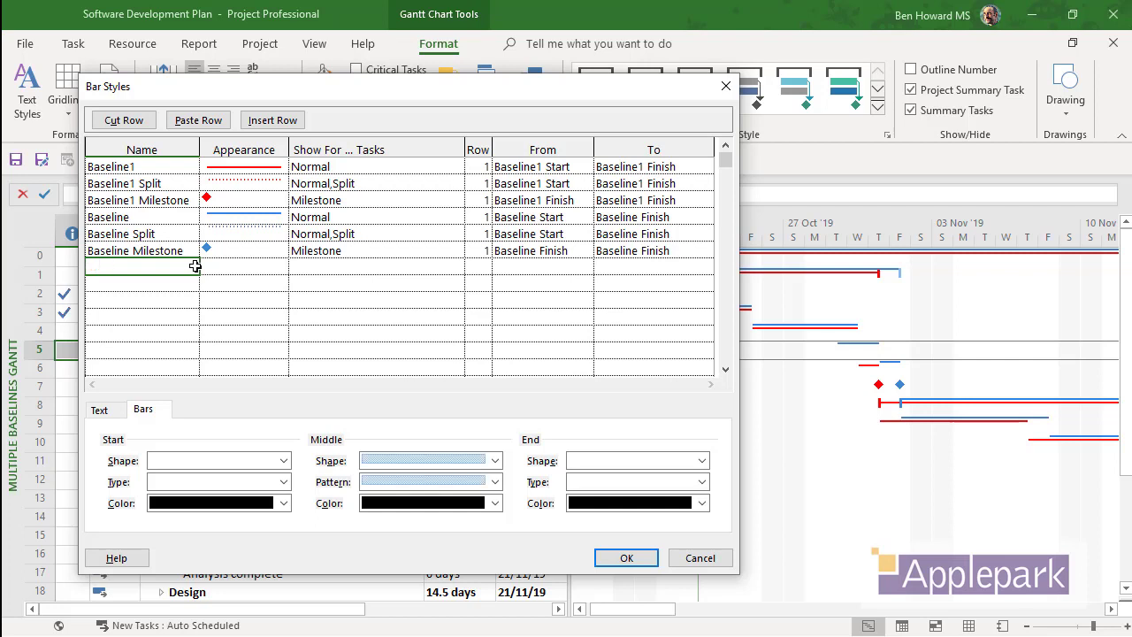
click(495, 460)
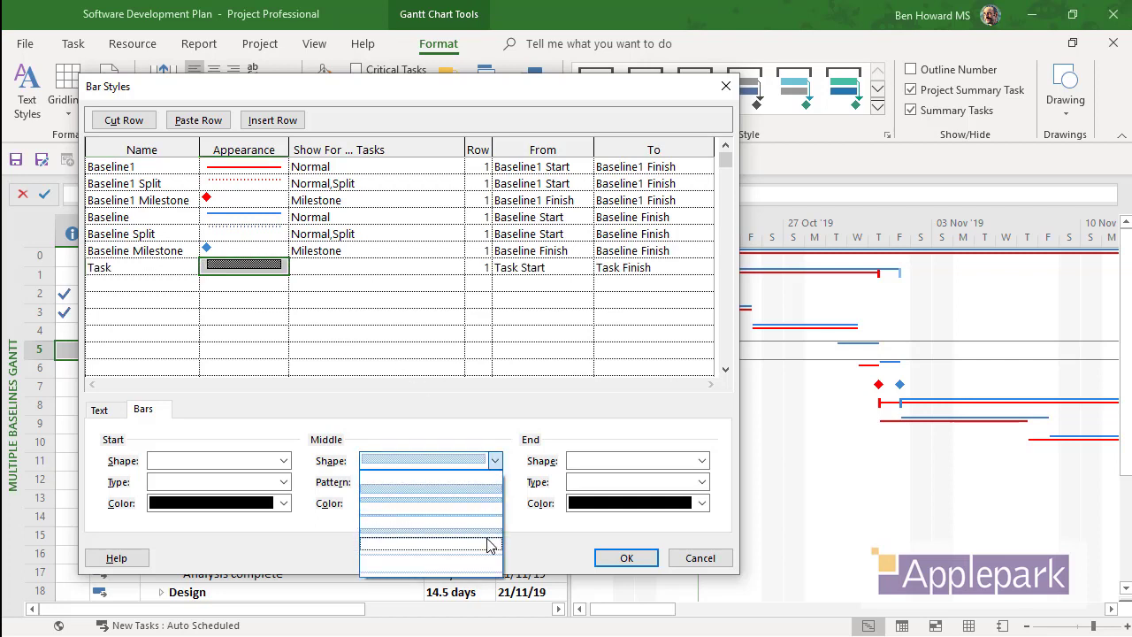
click(489, 545)
click(494, 482)
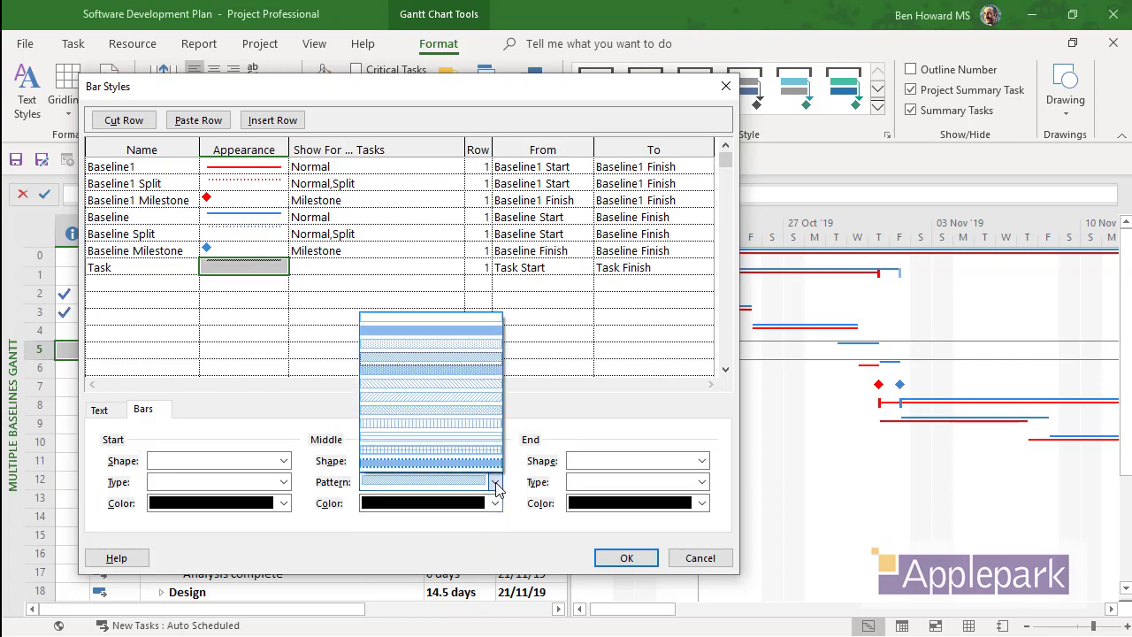
click(463, 332)
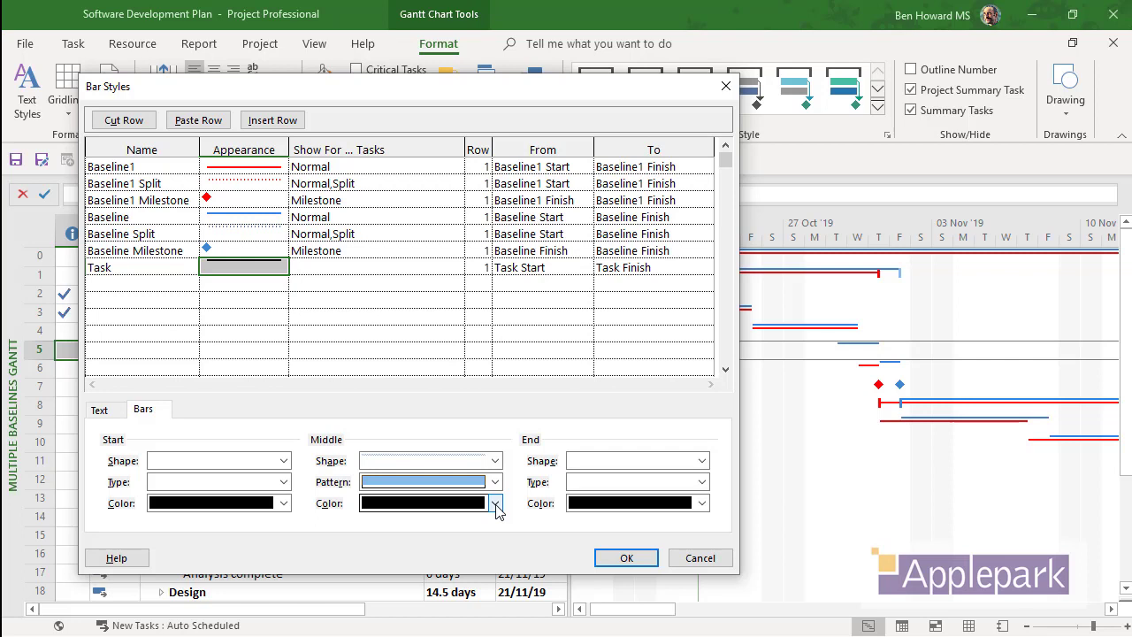
click(352, 267)
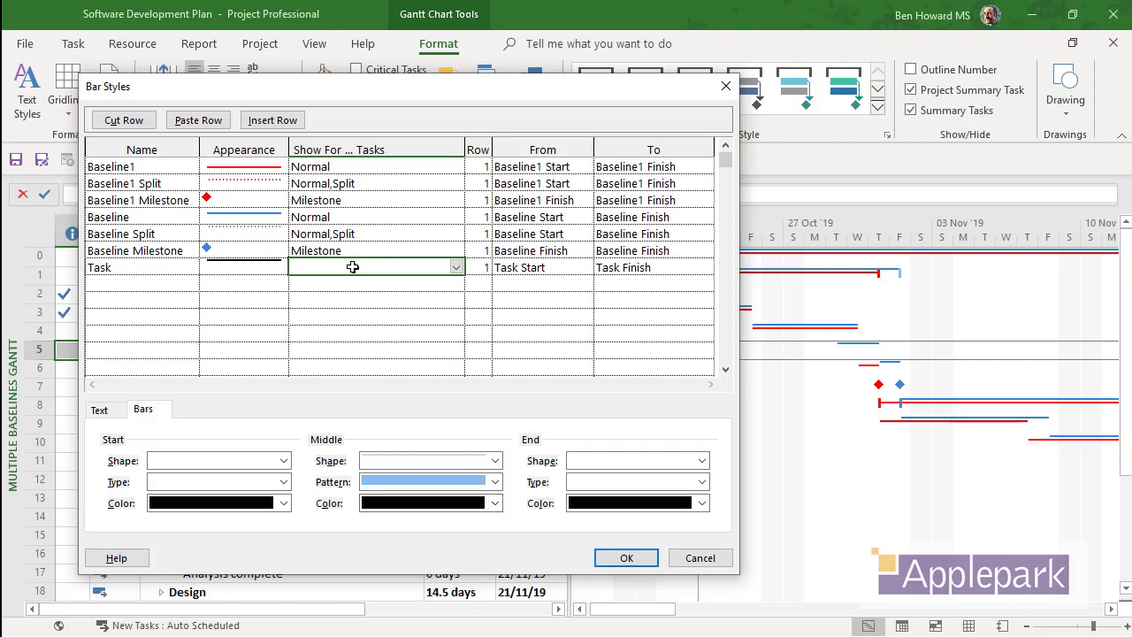
text(Normal)
key(Tab)
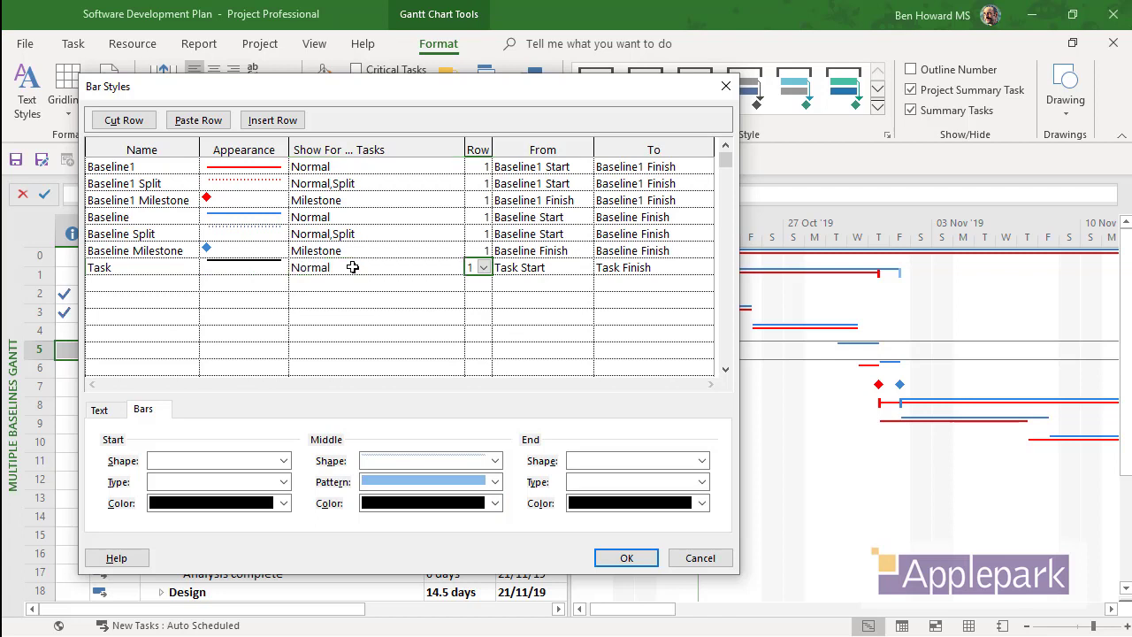
click(522, 267)
click(624, 269)
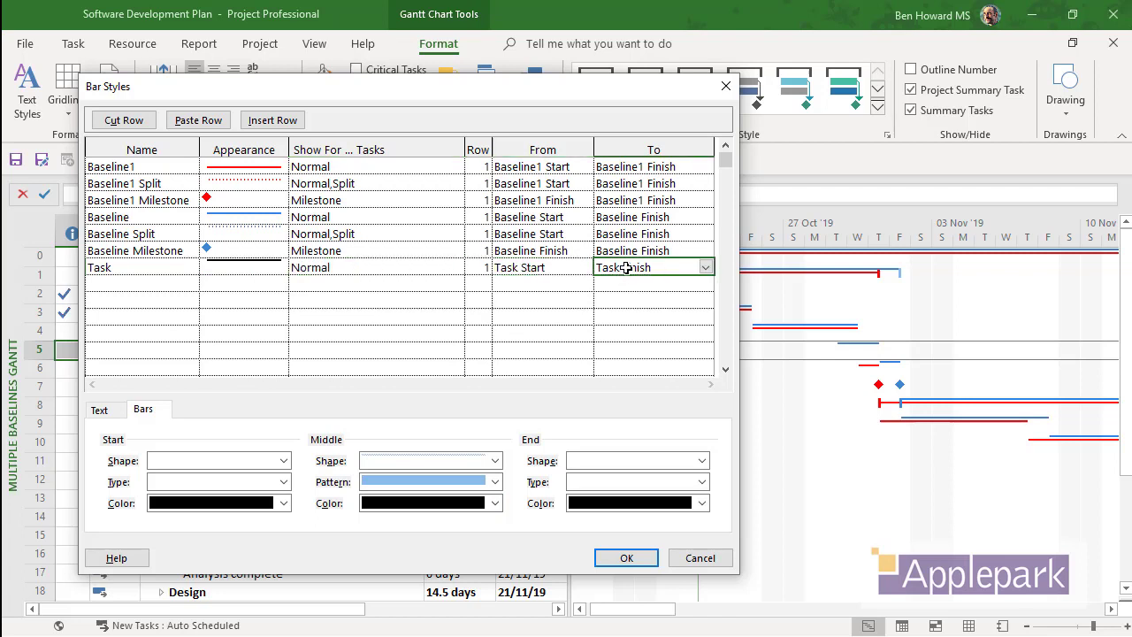
- Add a Milestone style row with a black diamond marker and no middle bar
click(152, 283)
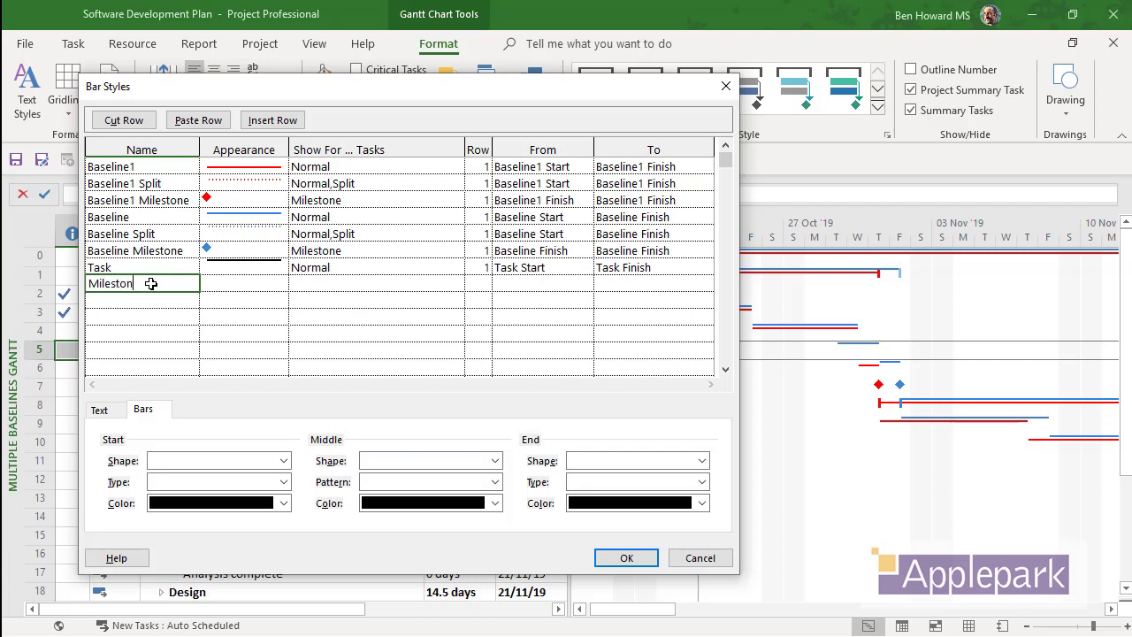
click(270, 284)
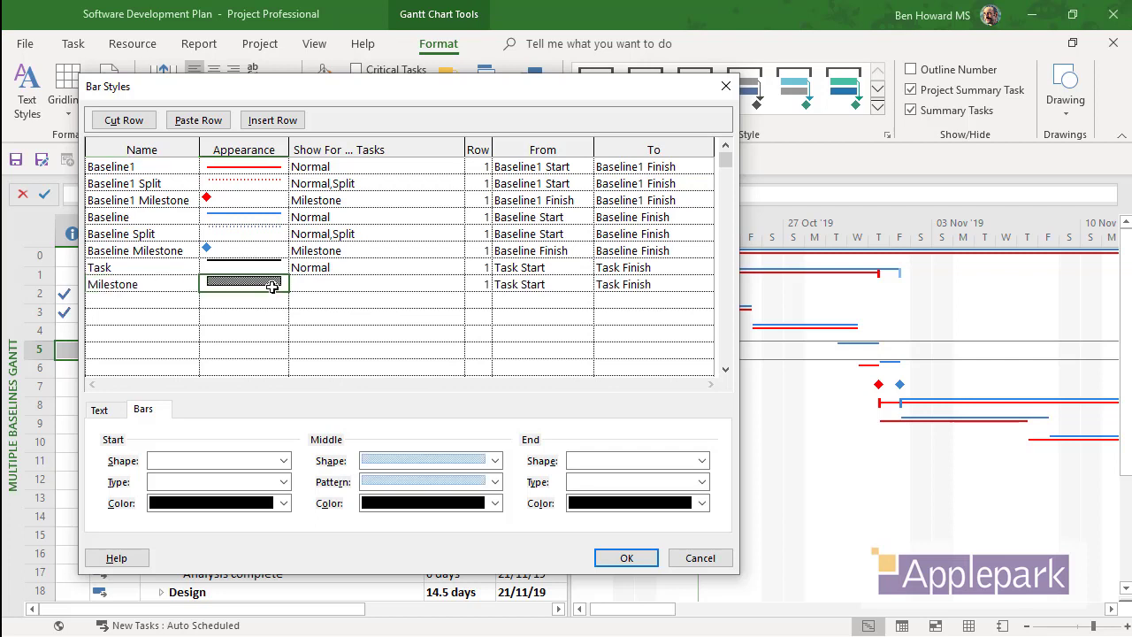
click(283, 460)
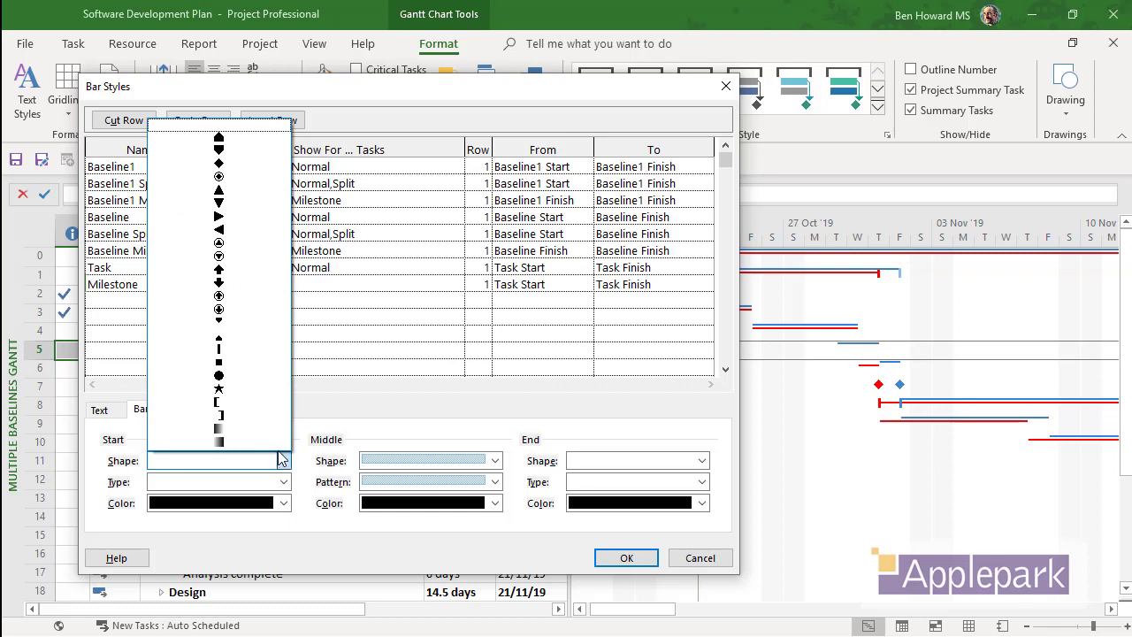
click(224, 165)
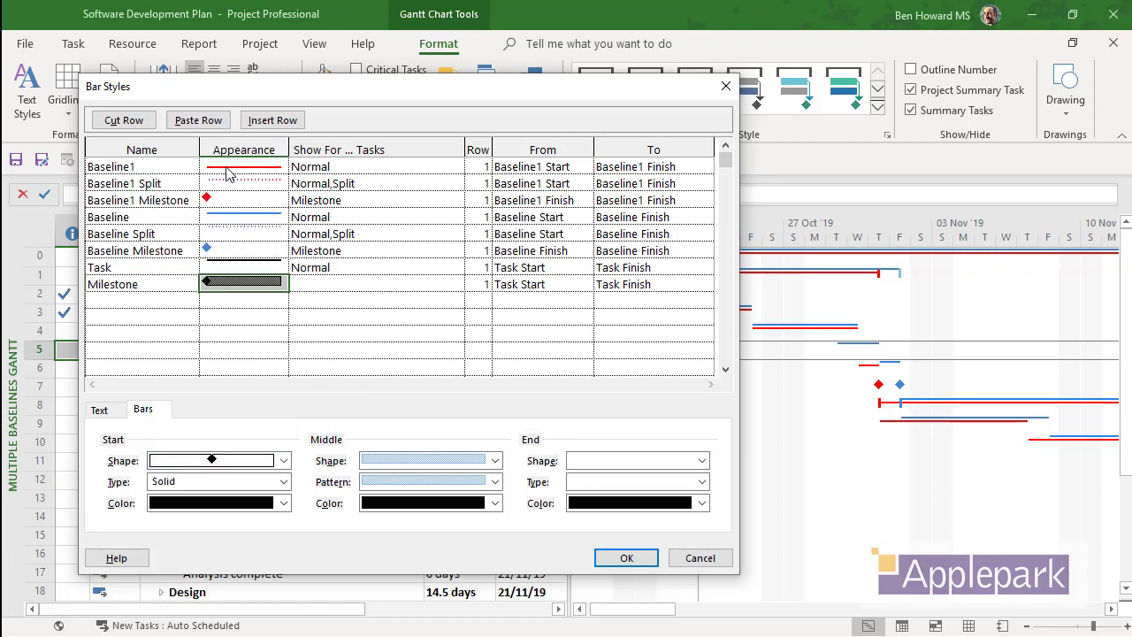
click(496, 460)
click(474, 485)
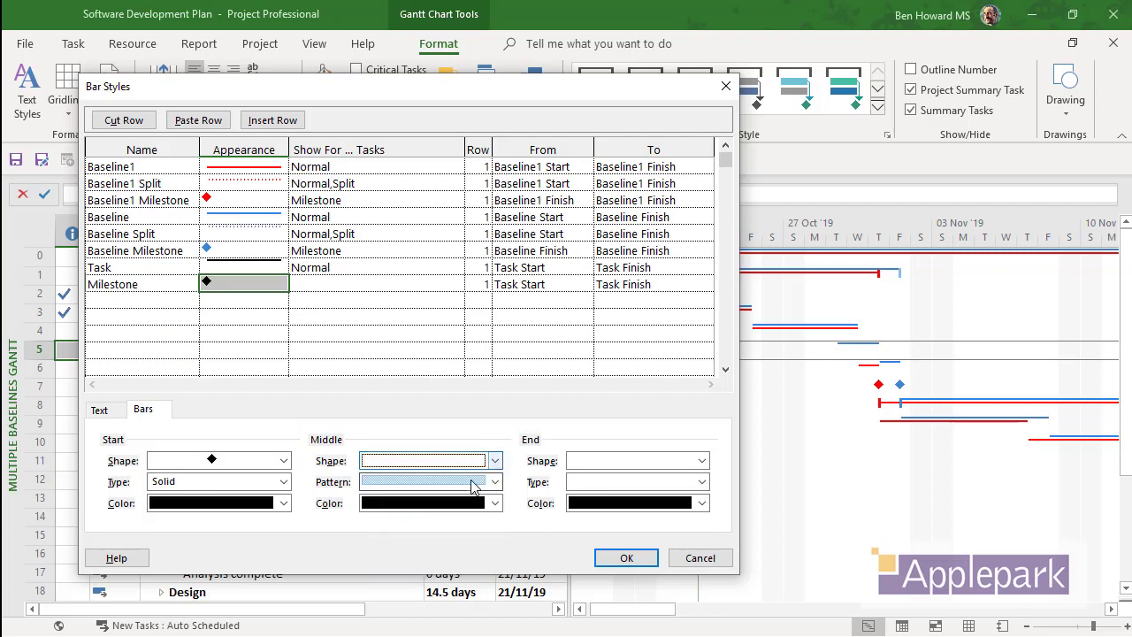
- Show the Milestone style for Milestone tasks anchored at Task Finish, then confirm the styles
click(409, 282)
text(M)
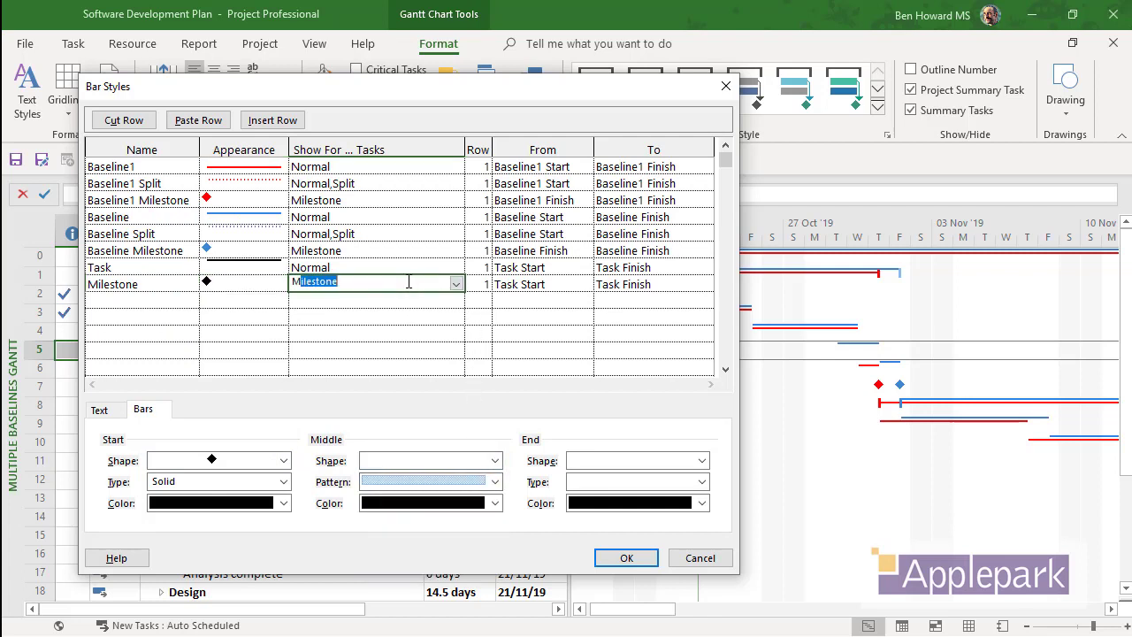
text(ile)
key(Return)
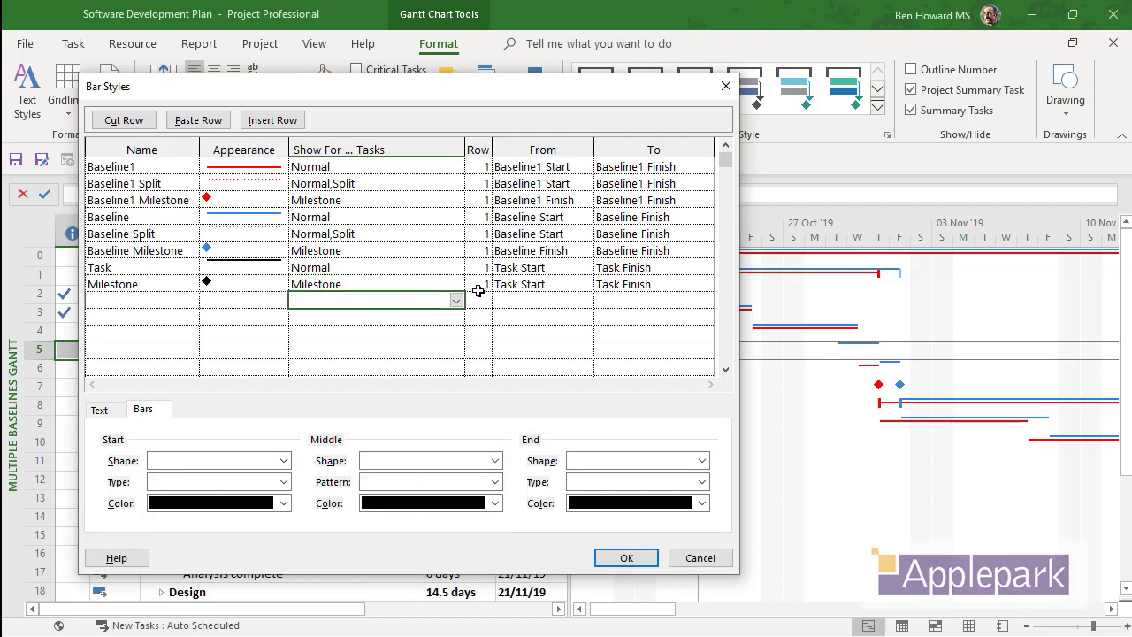
click(539, 285)
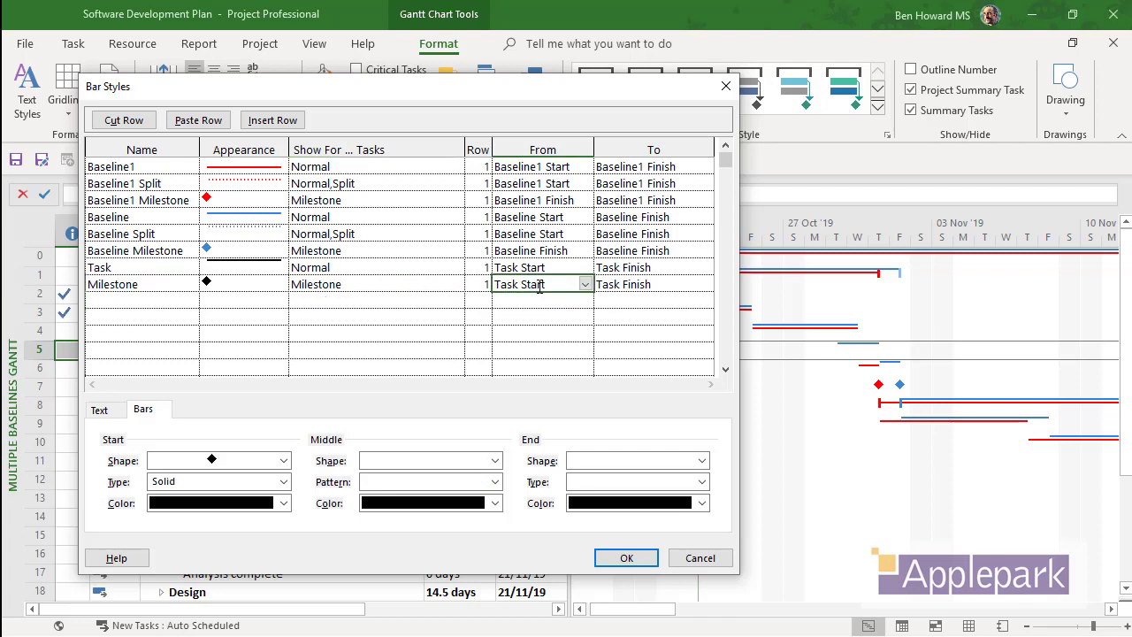
text(F)
key(BackSpace)
key(BackSpace)
text(Tas)
key(Return)
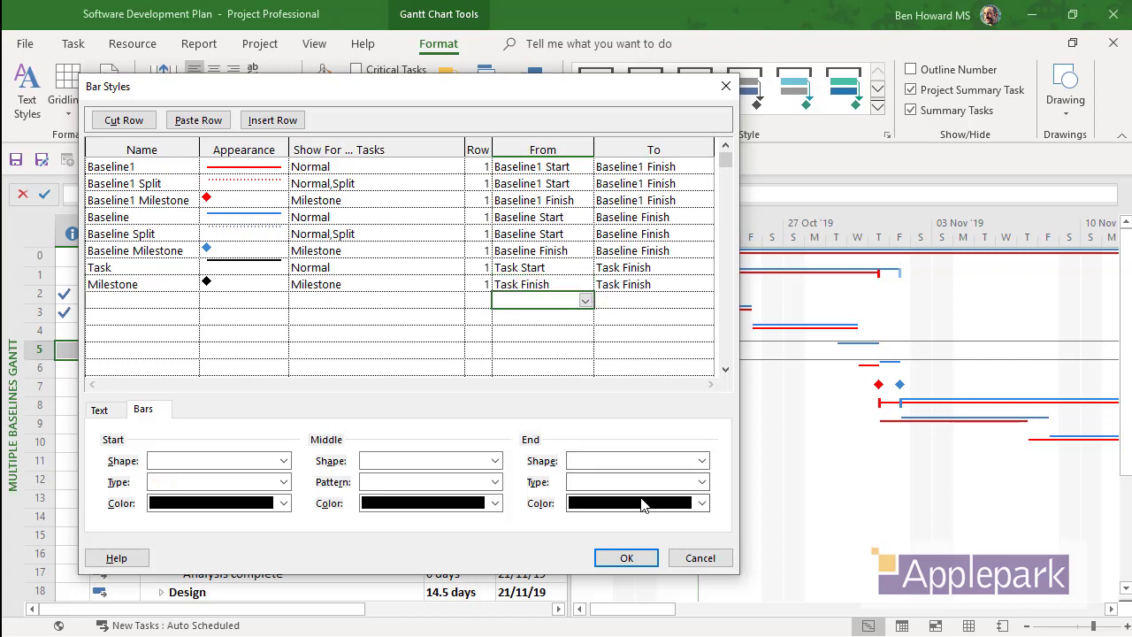
click(637, 557)
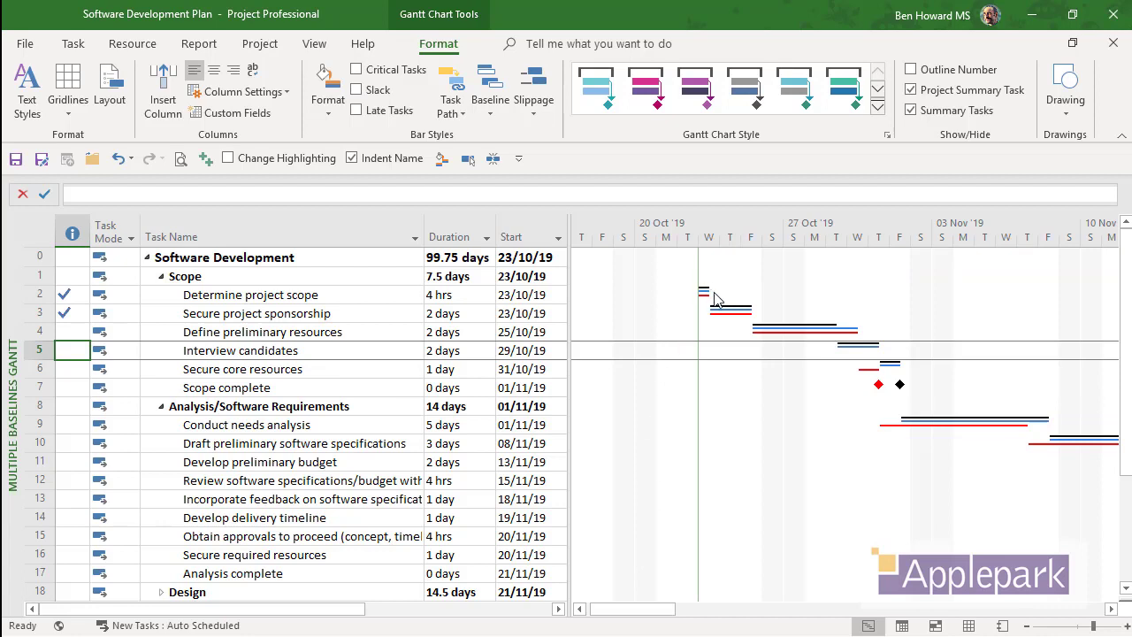
- Select the Scope and Software Development summary rows in the task list
click(305, 275)
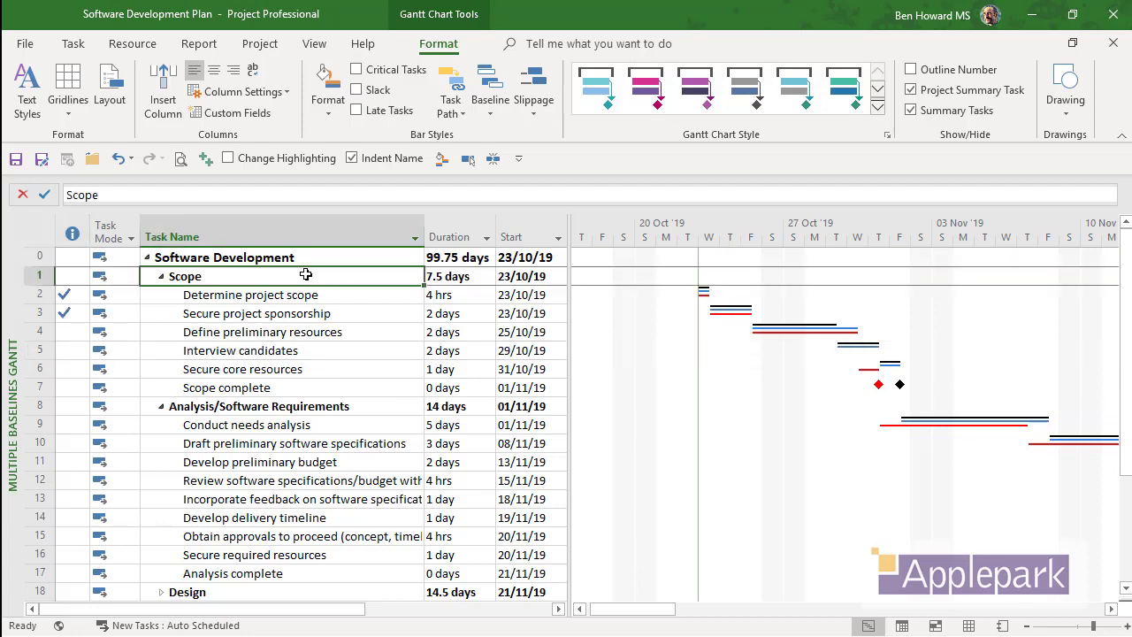
click(345, 259)
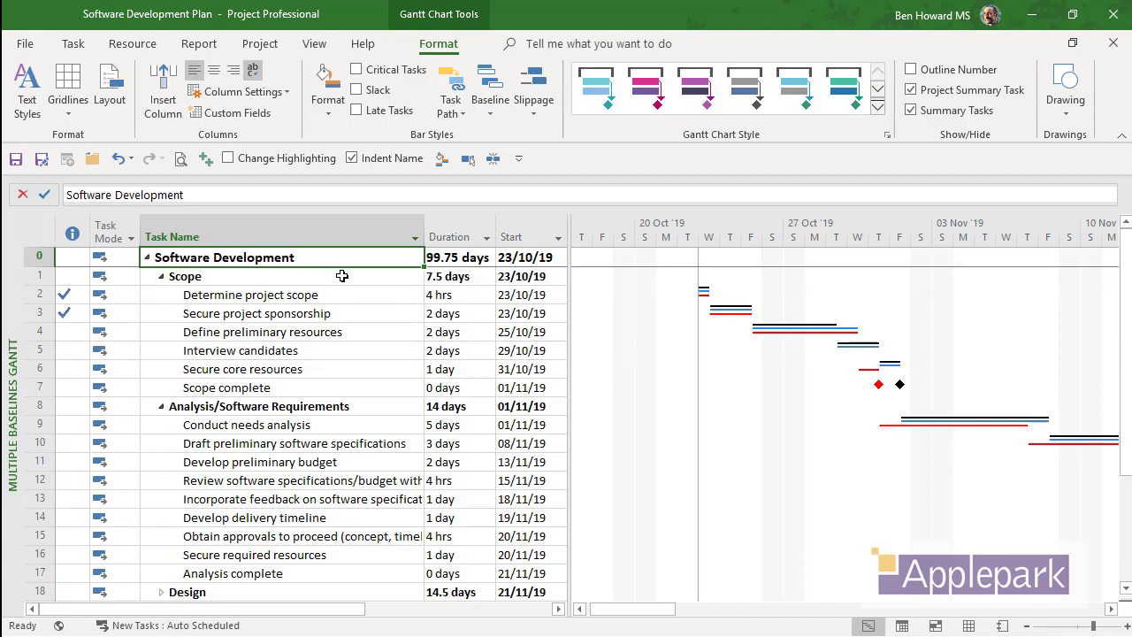
click(341, 276)
click(344, 257)
- Add a Summary bar style with vertical line caps at both start and end
click(343, 275)
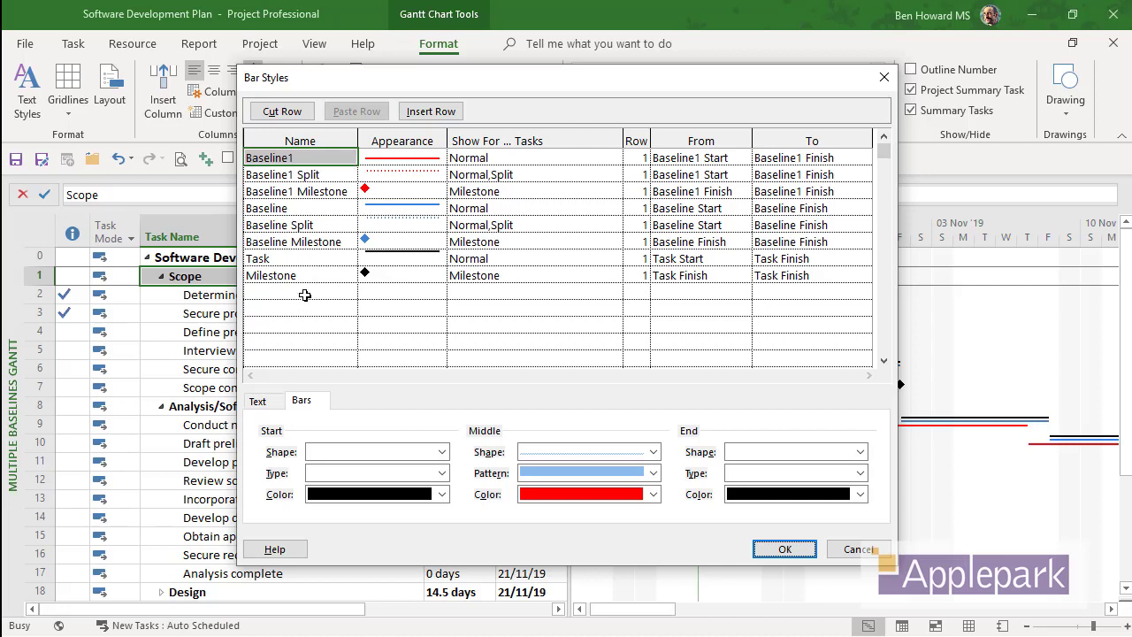
click(304, 292)
text(Summary)
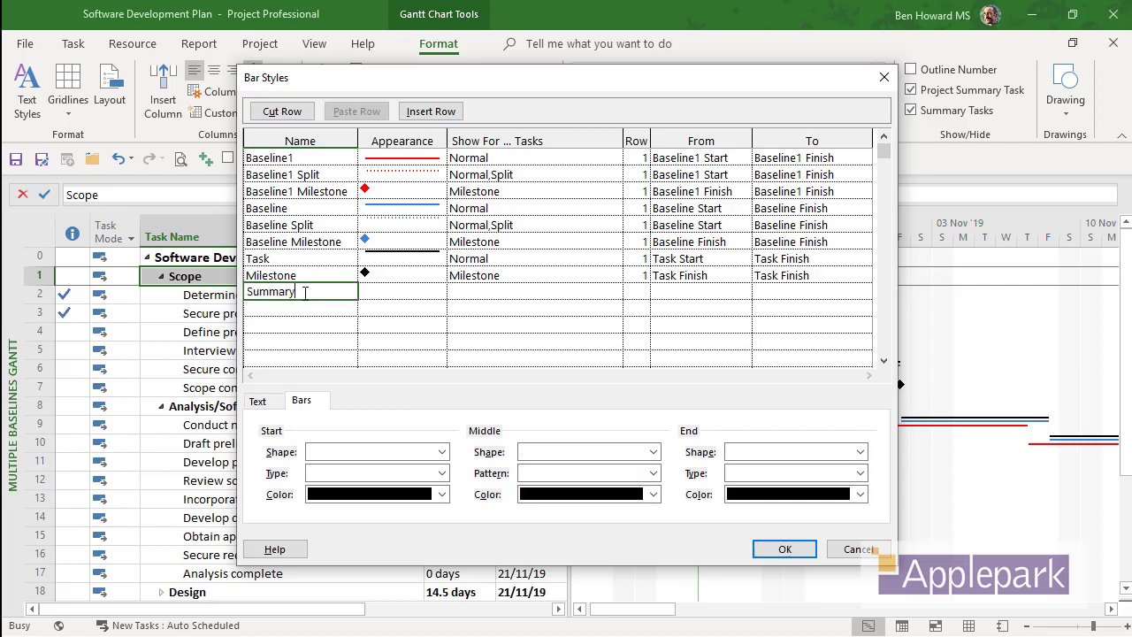
key(Tab)
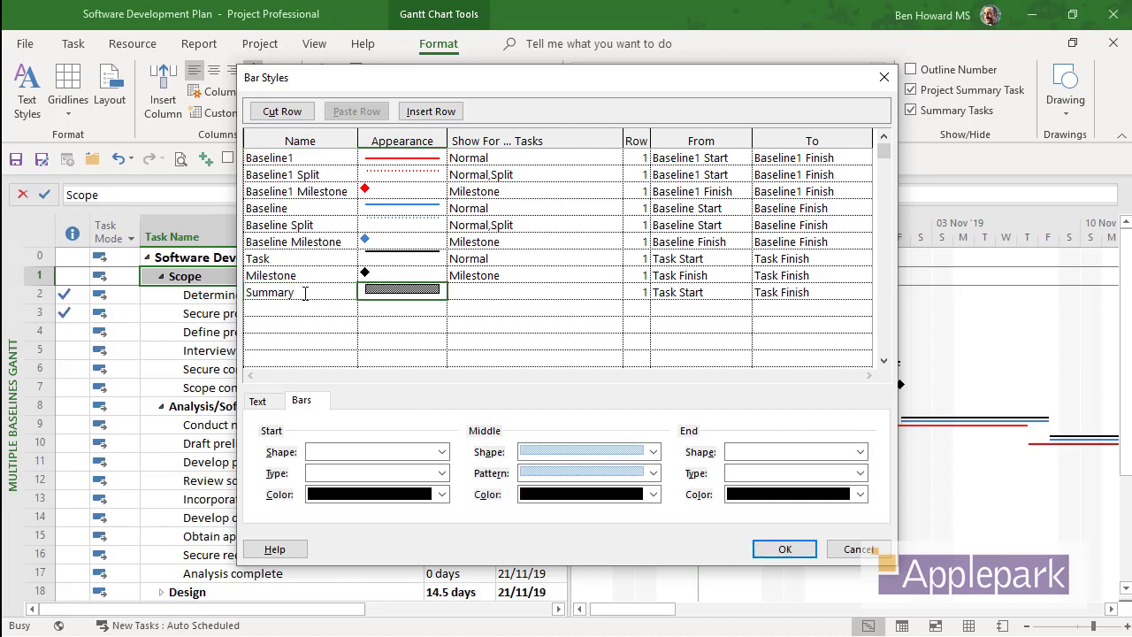
click(441, 452)
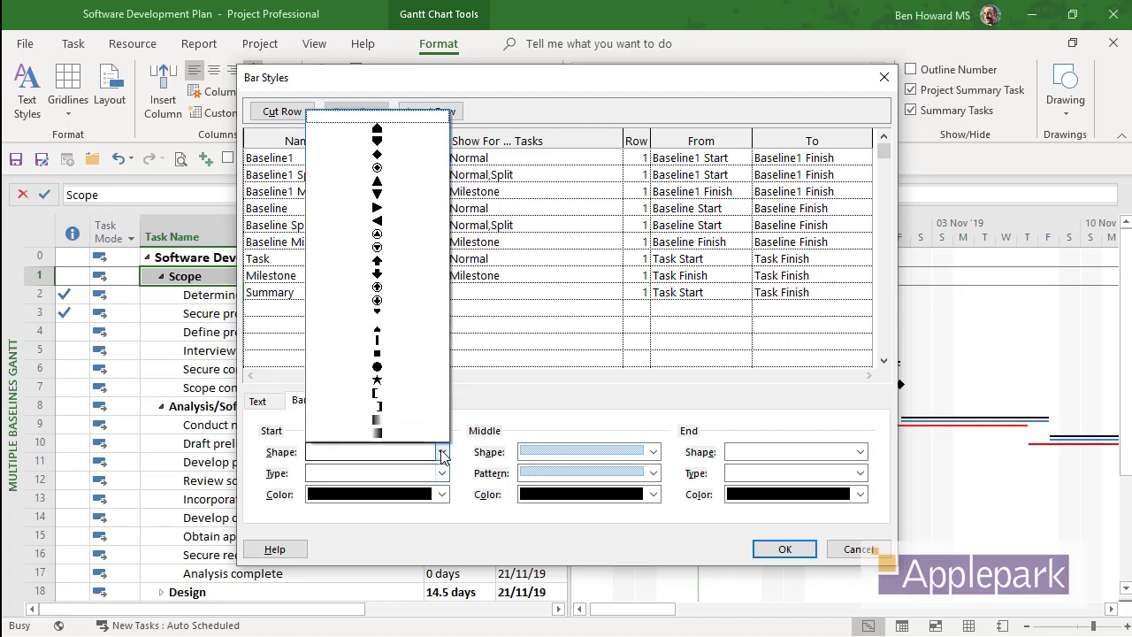
click(412, 340)
click(800, 452)
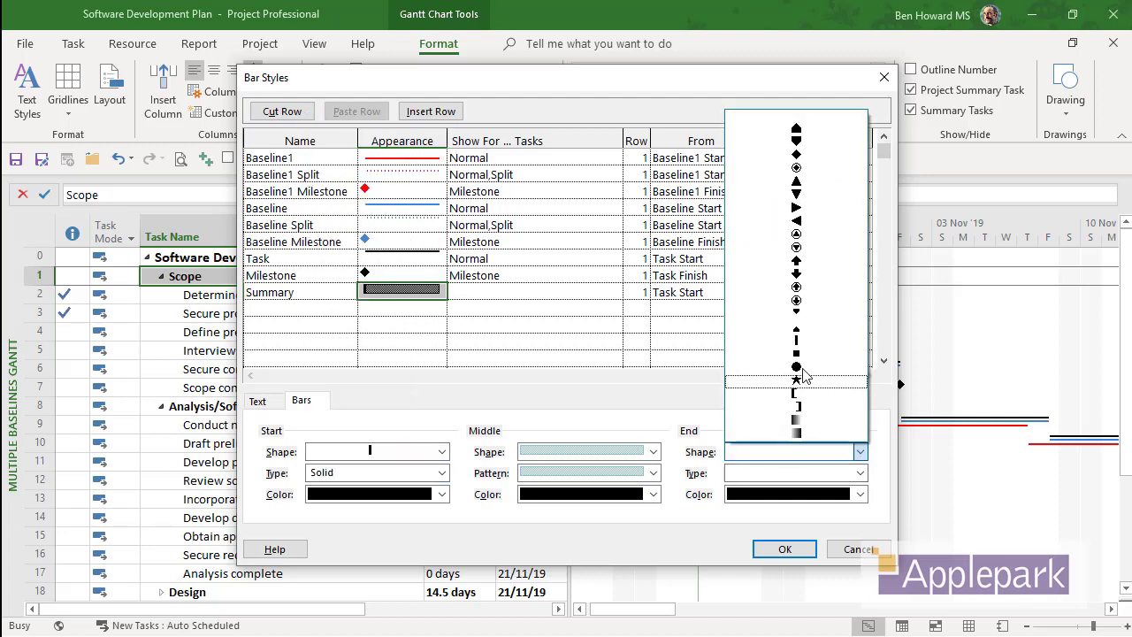
click(809, 350)
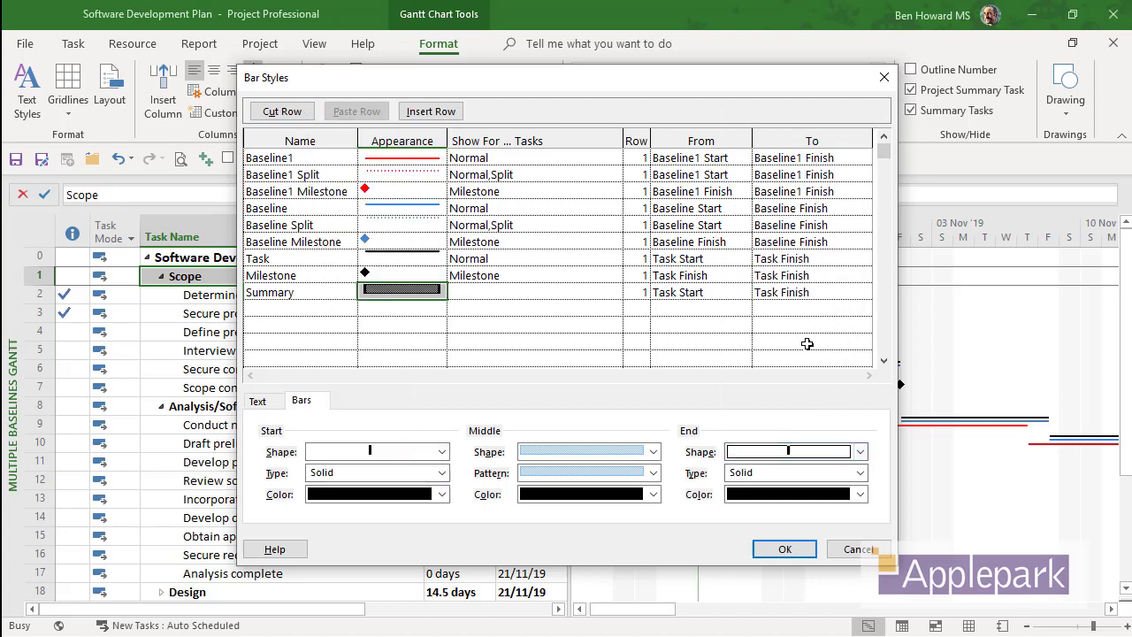
- Give the Summary bar a thin, solid middle bar and apply it
click(652, 452)
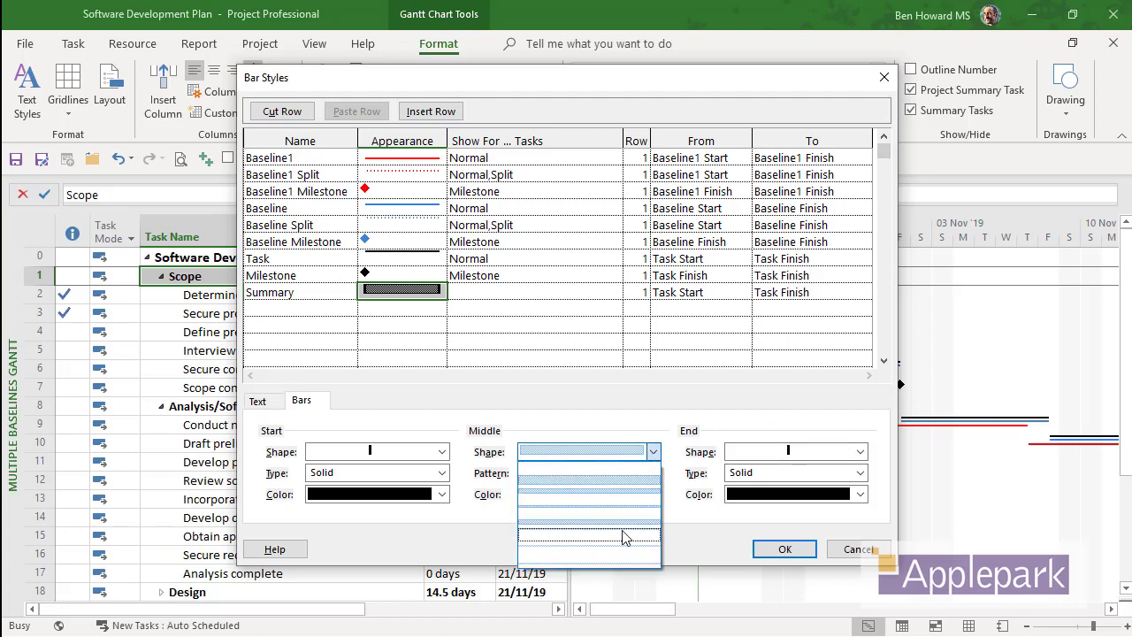
click(623, 536)
click(652, 474)
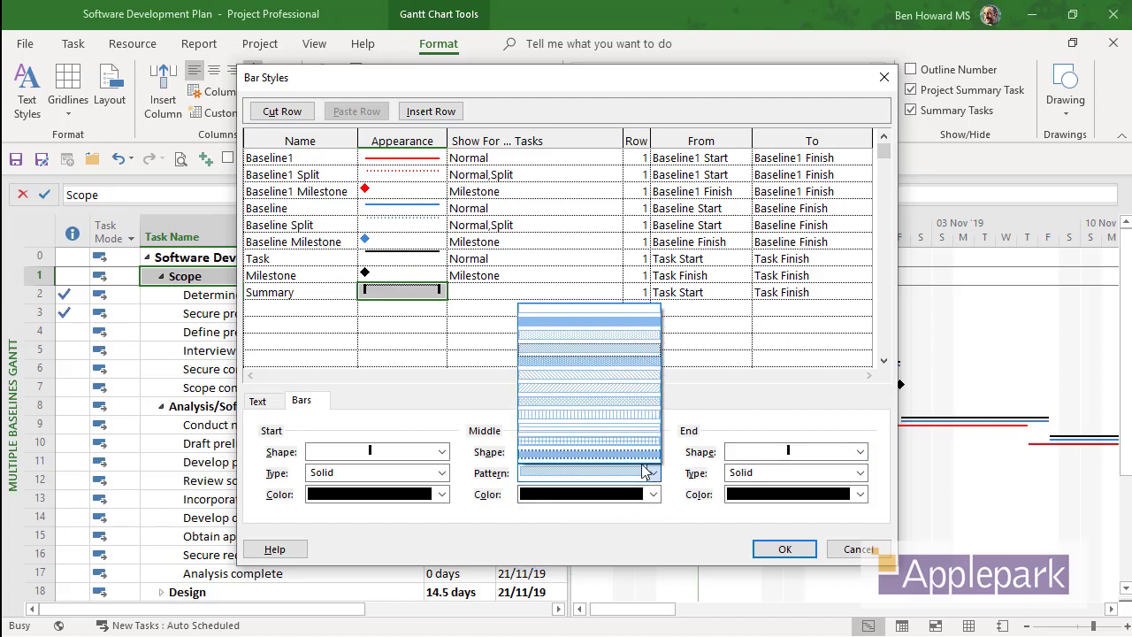
click(640, 325)
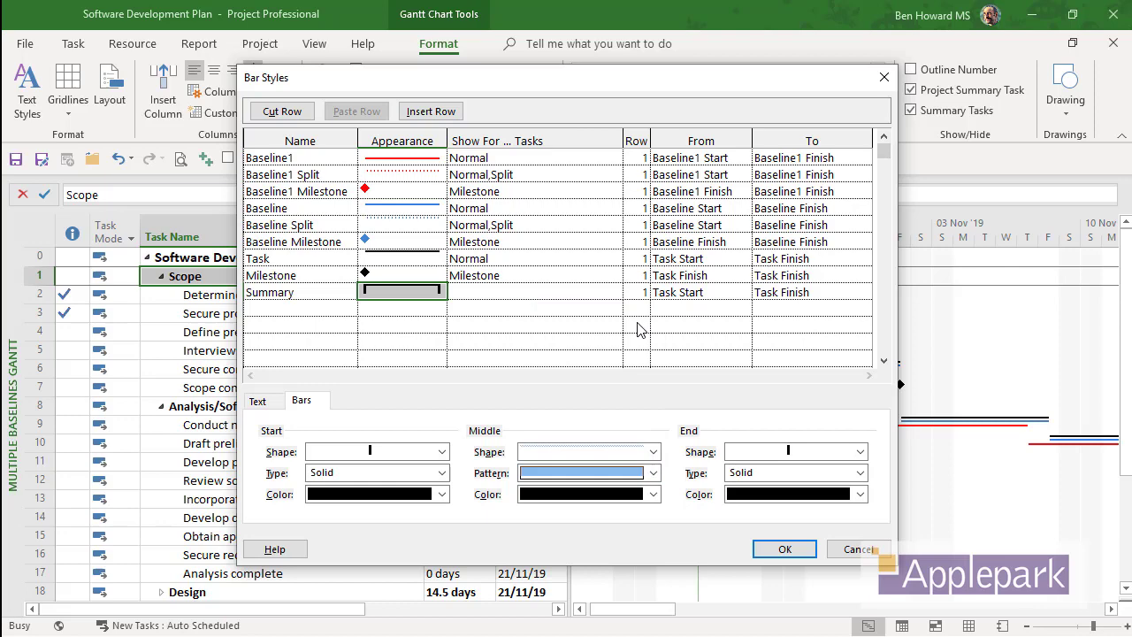
click(783, 549)
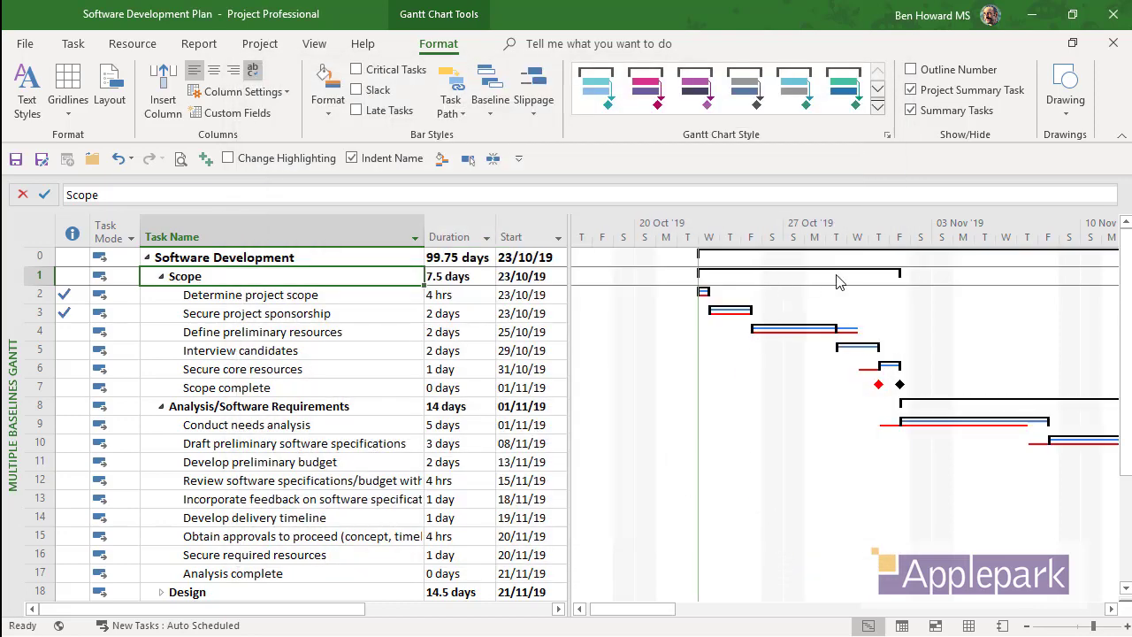
click(378, 257)
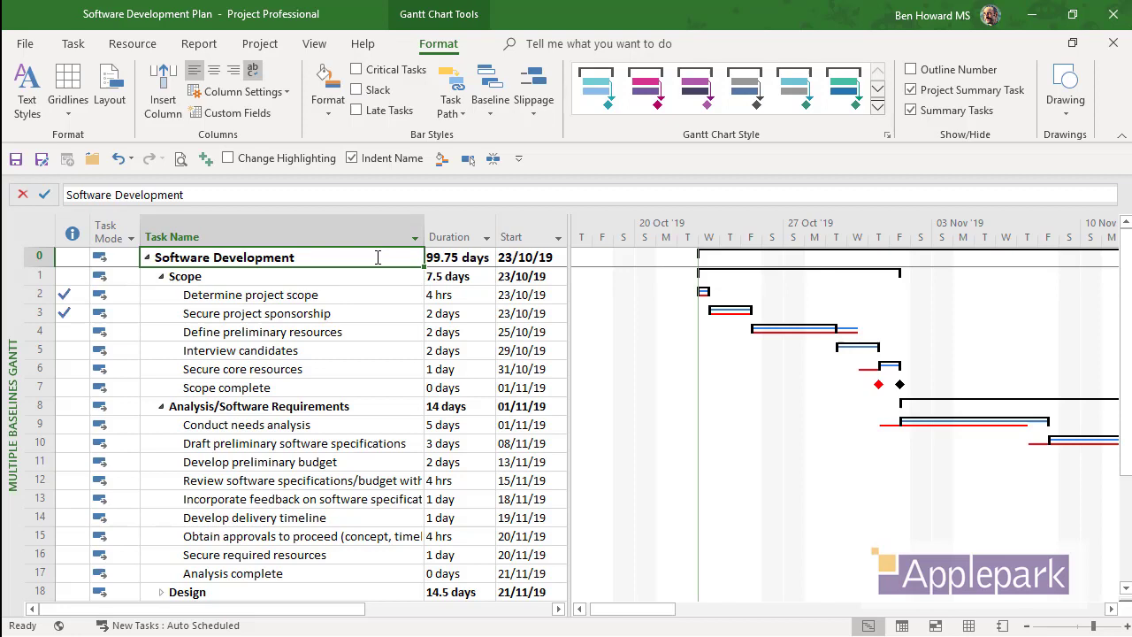
- Add a new 'Project Summary' bar style row shown for Project Summary tasks
click(354, 158)
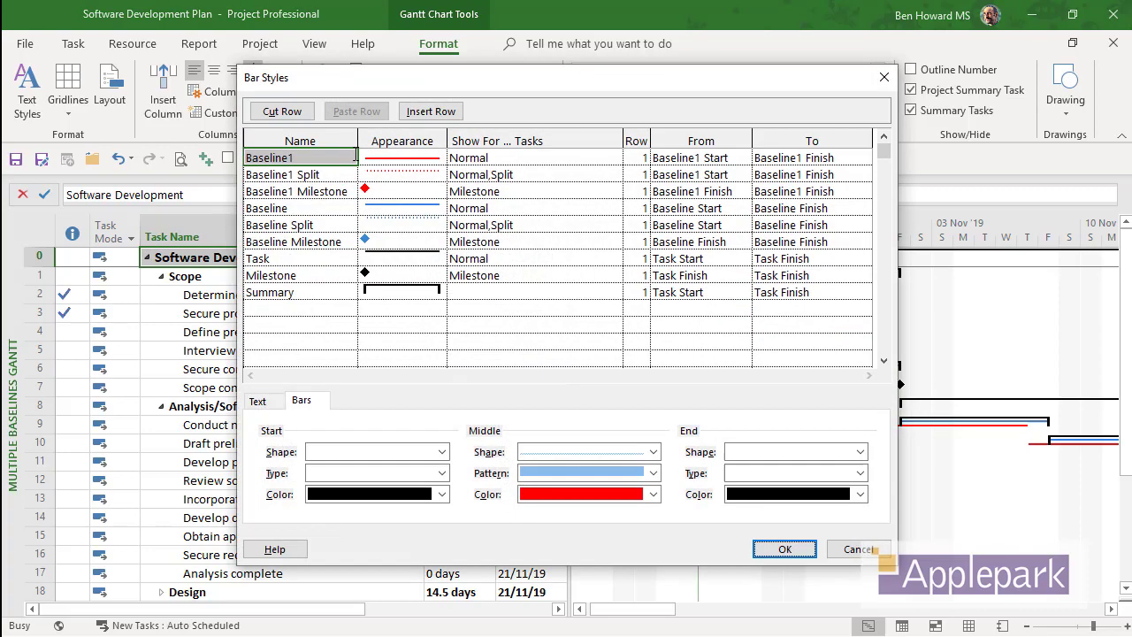
click(339, 306)
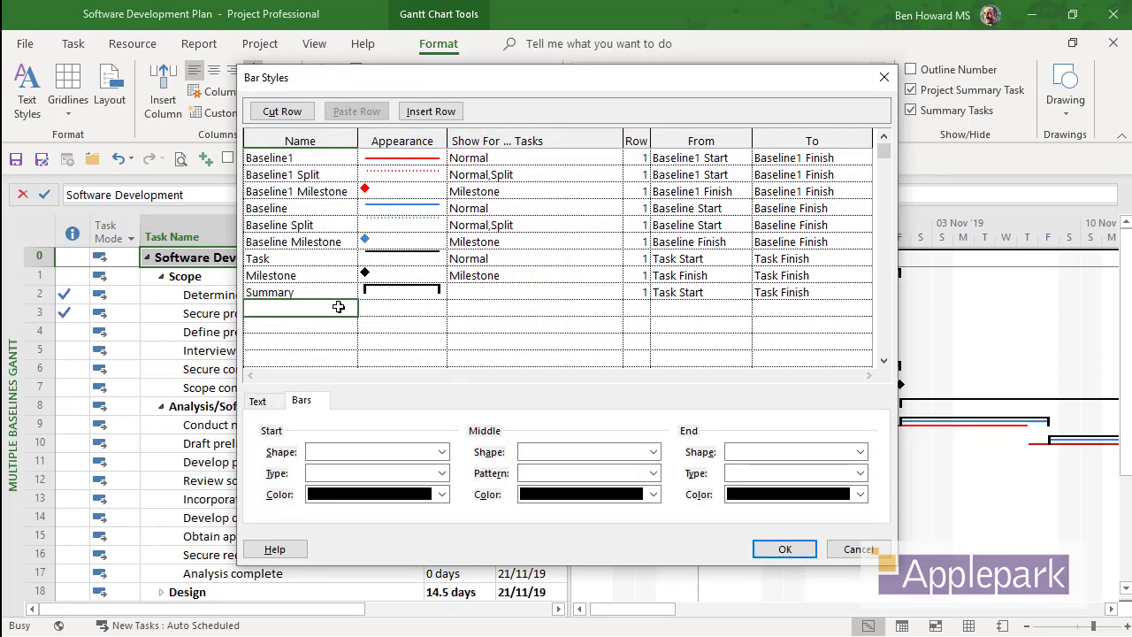
click(462, 293)
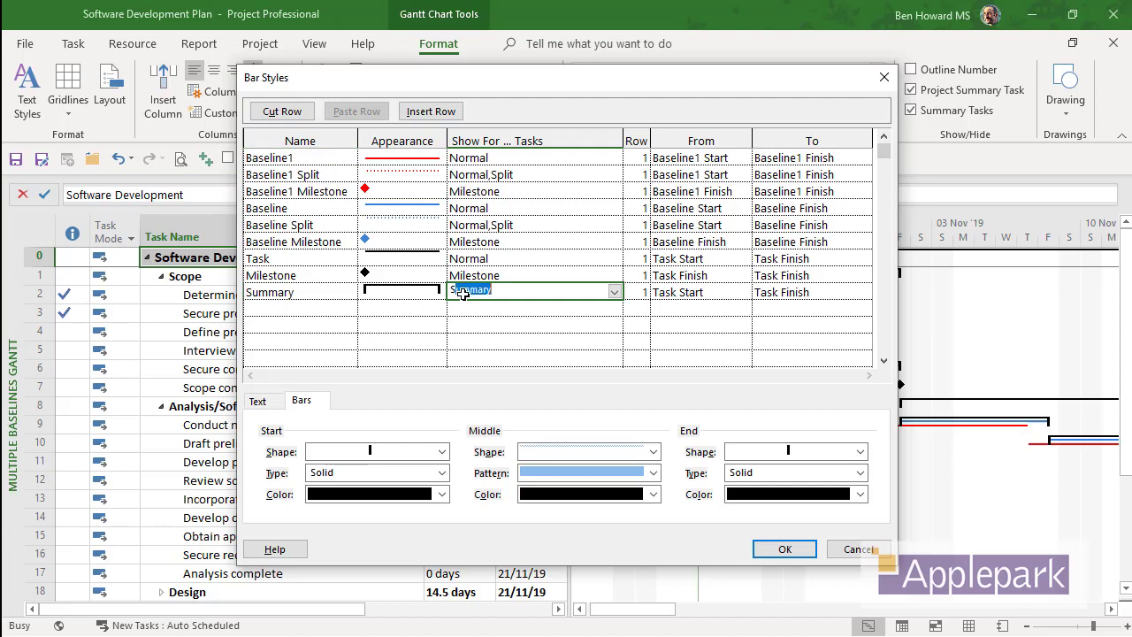
key(Return)
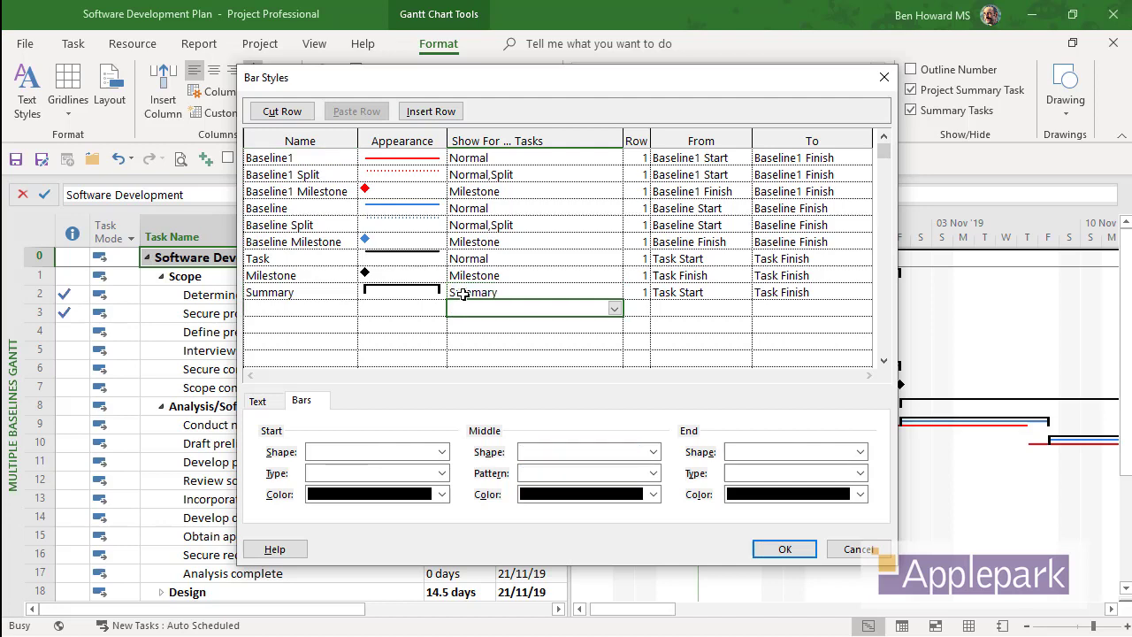
text(Proj)
key(Tab)
key(Left)
key(Left)
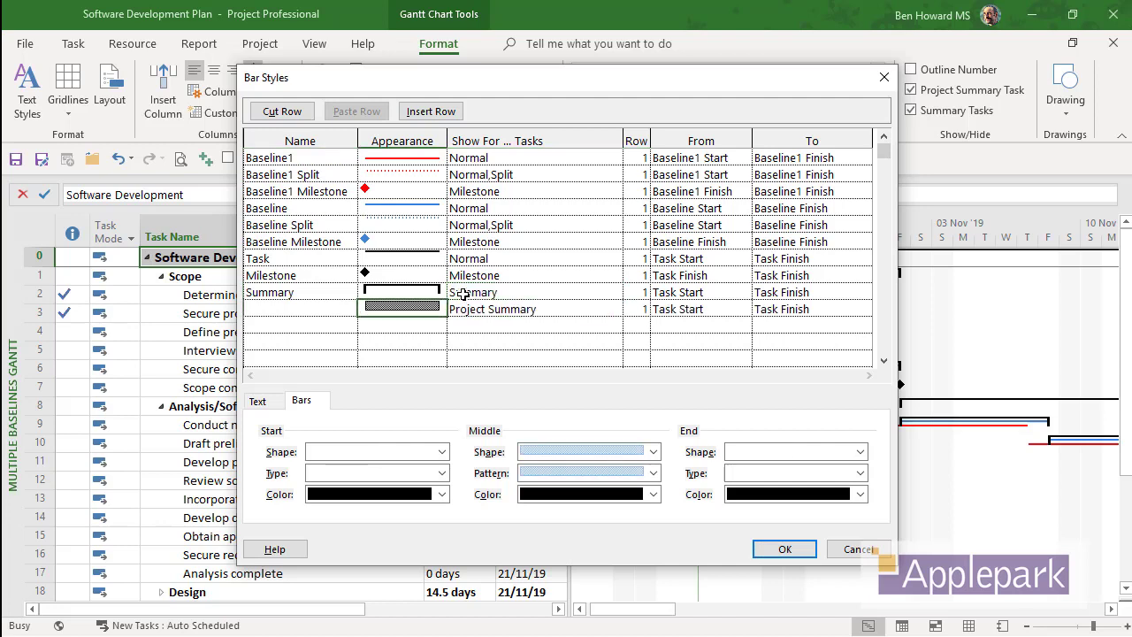
key(Left)
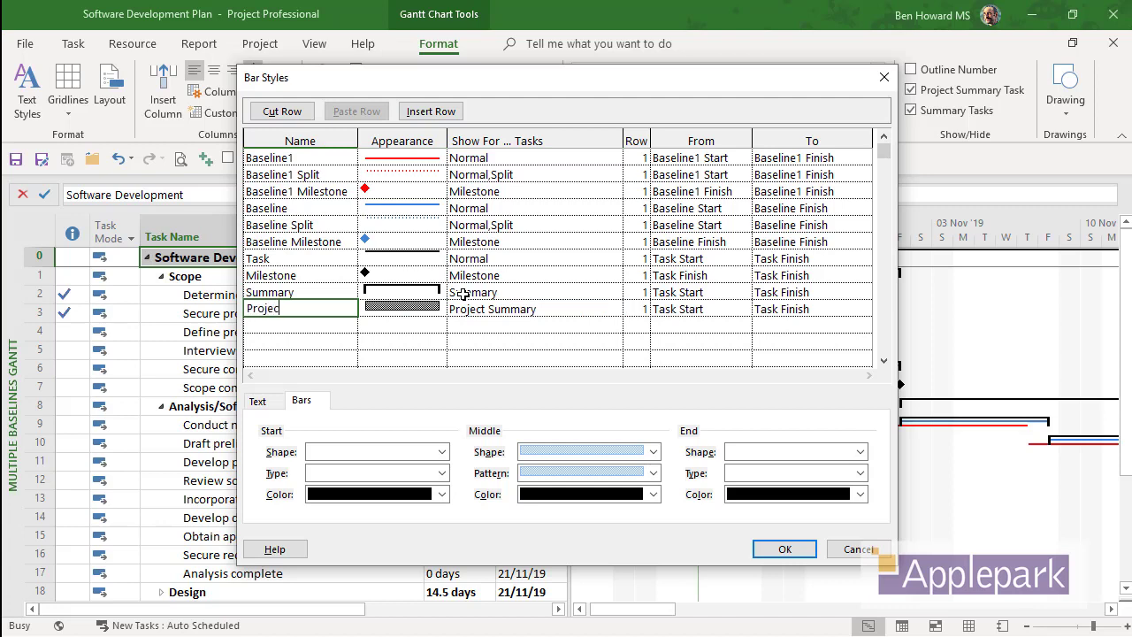
text(Project Summary)
click(422, 310)
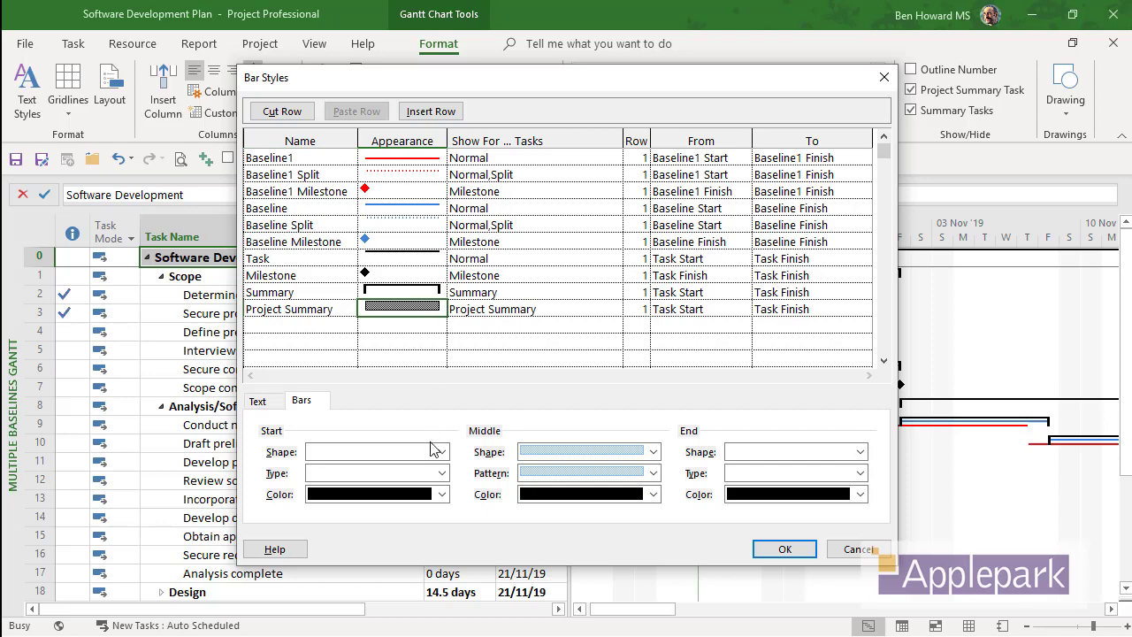
- Make the Project Summary bar start with a grey vertical tick
click(442, 454)
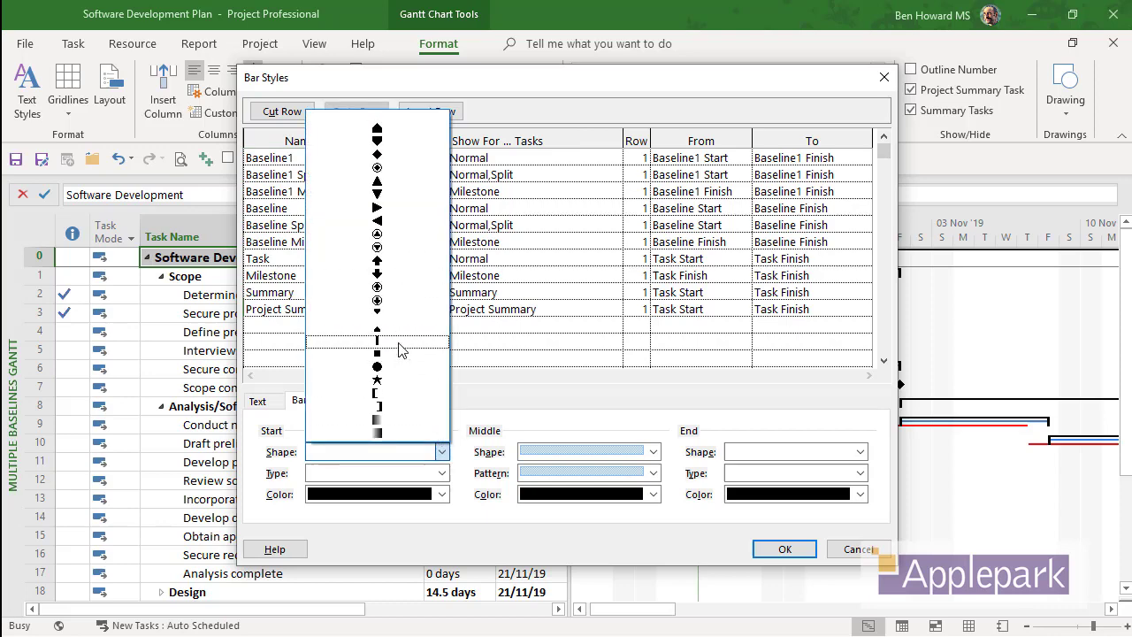
click(397, 347)
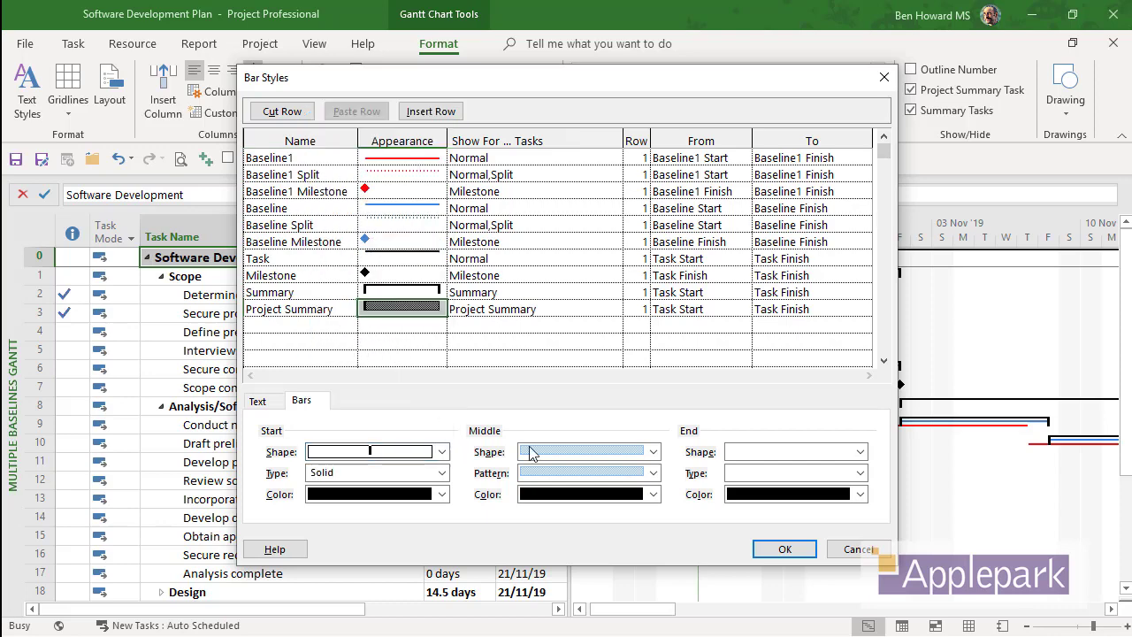
click(441, 494)
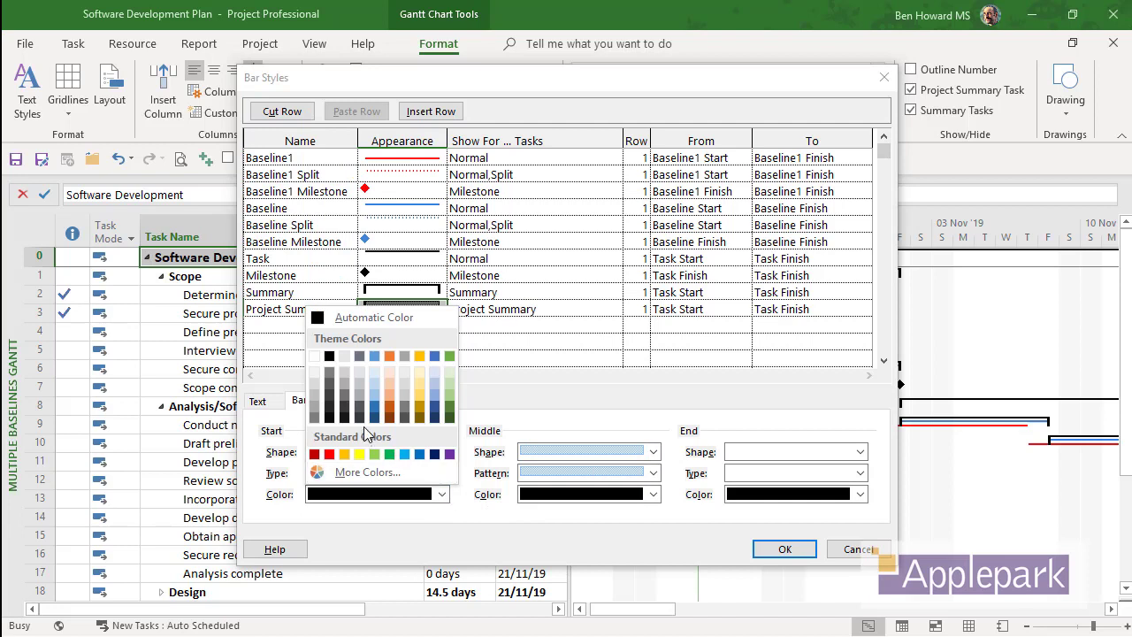
click(320, 417)
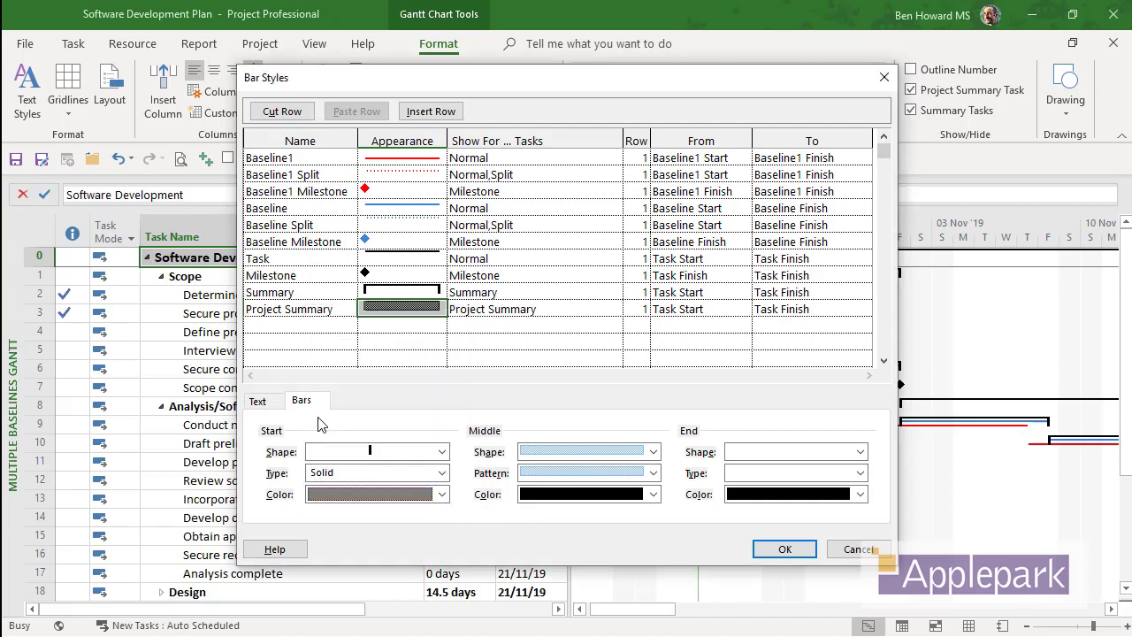
- Make the Project Summary middle bar a thin, solid grey bar
click(652, 451)
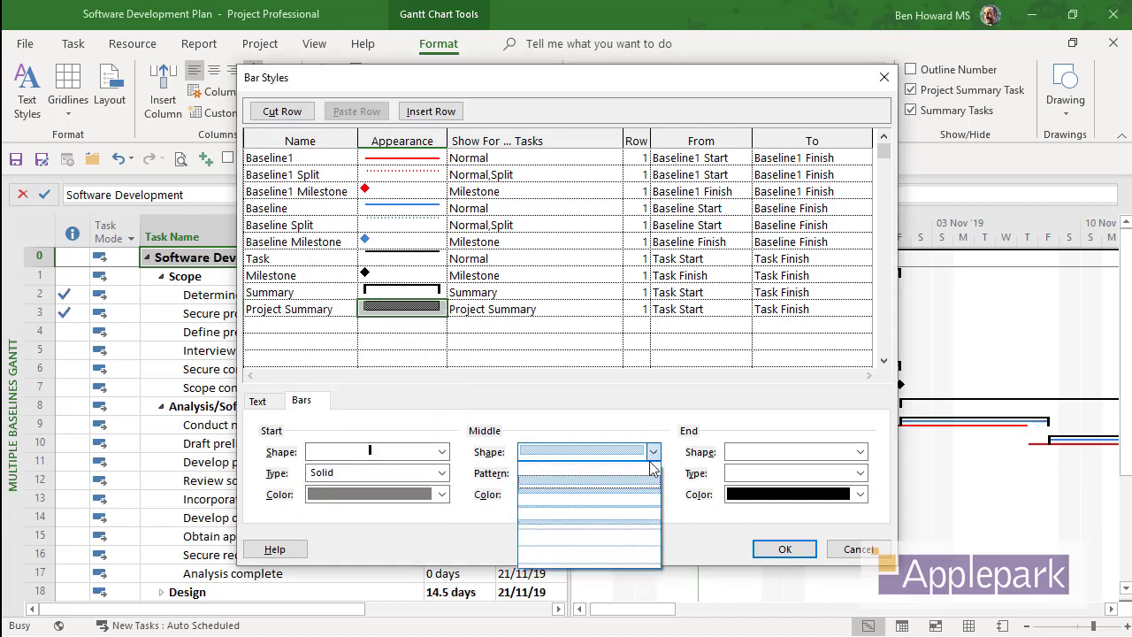
click(627, 537)
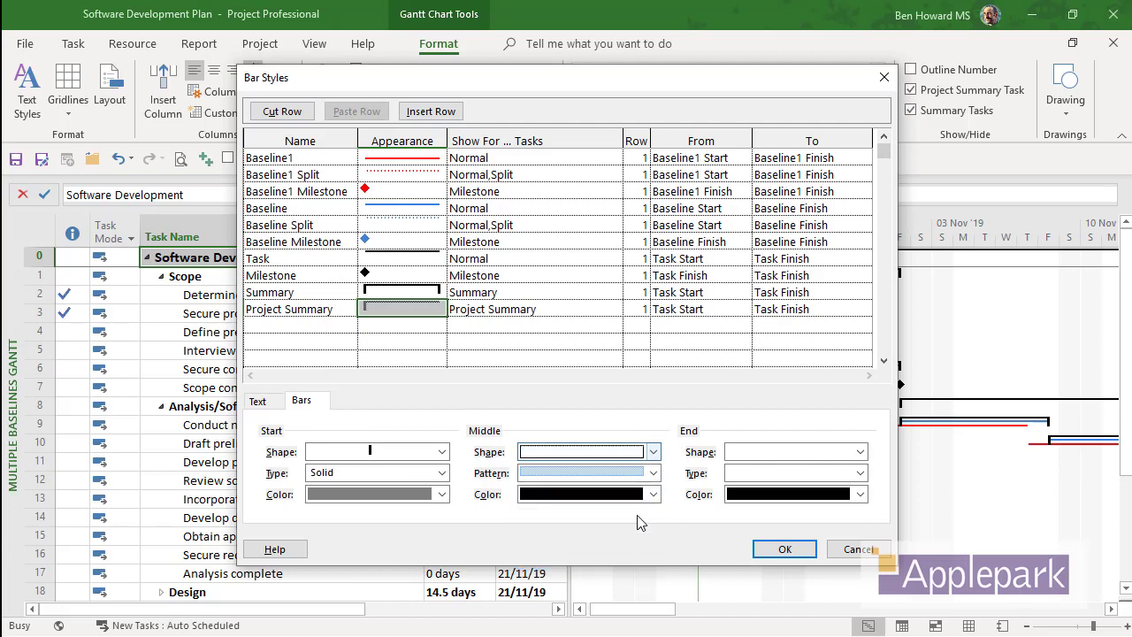
click(655, 473)
click(627, 329)
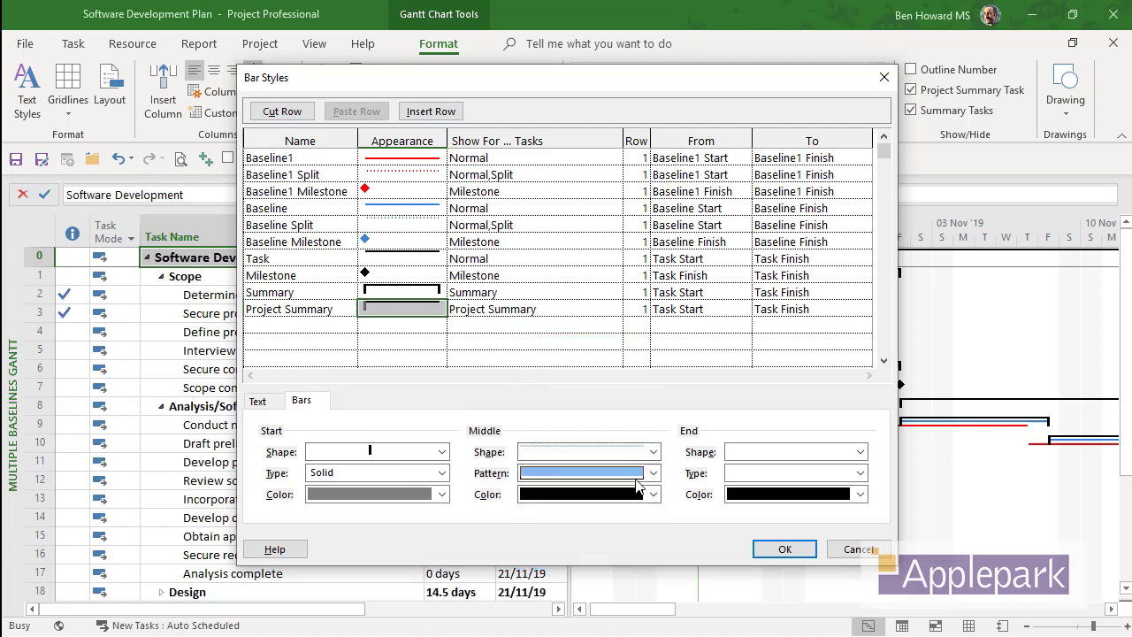
click(654, 493)
click(527, 414)
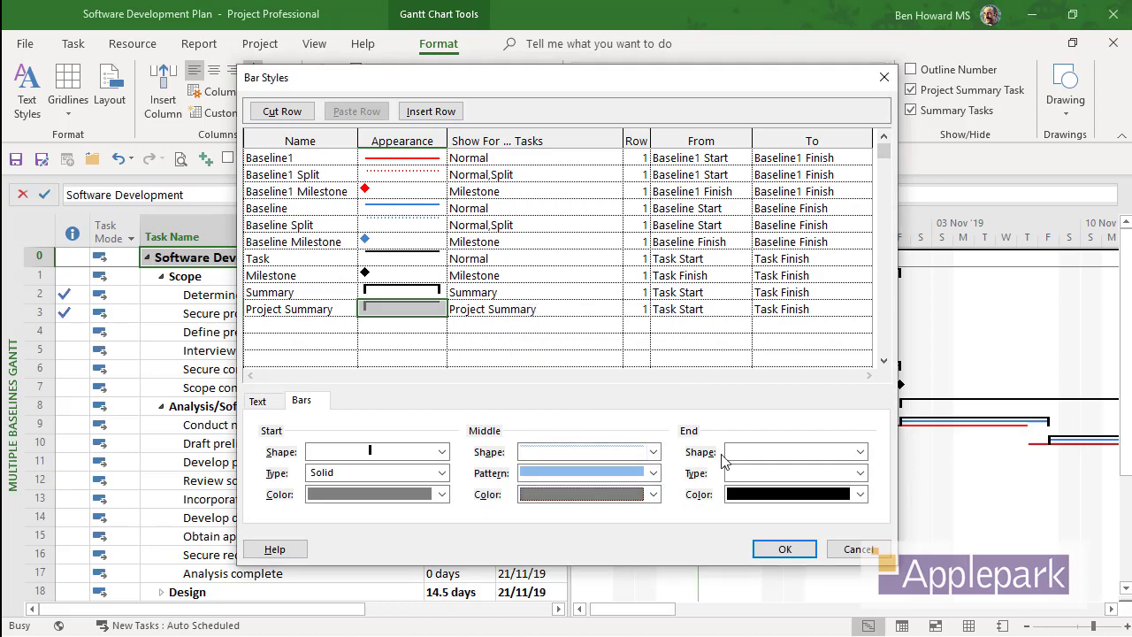
- End the Project Summary bar with a grey vertical tick
click(799, 451)
key(Down)
key(Down)
key(Down)
key(Down)
key(Down)
key(Down)
key(Down)
key(Down)
key(Down)
key(Down)
key(Down)
key(Down)
key(Down)
key(Down)
key(Down)
key(Down)
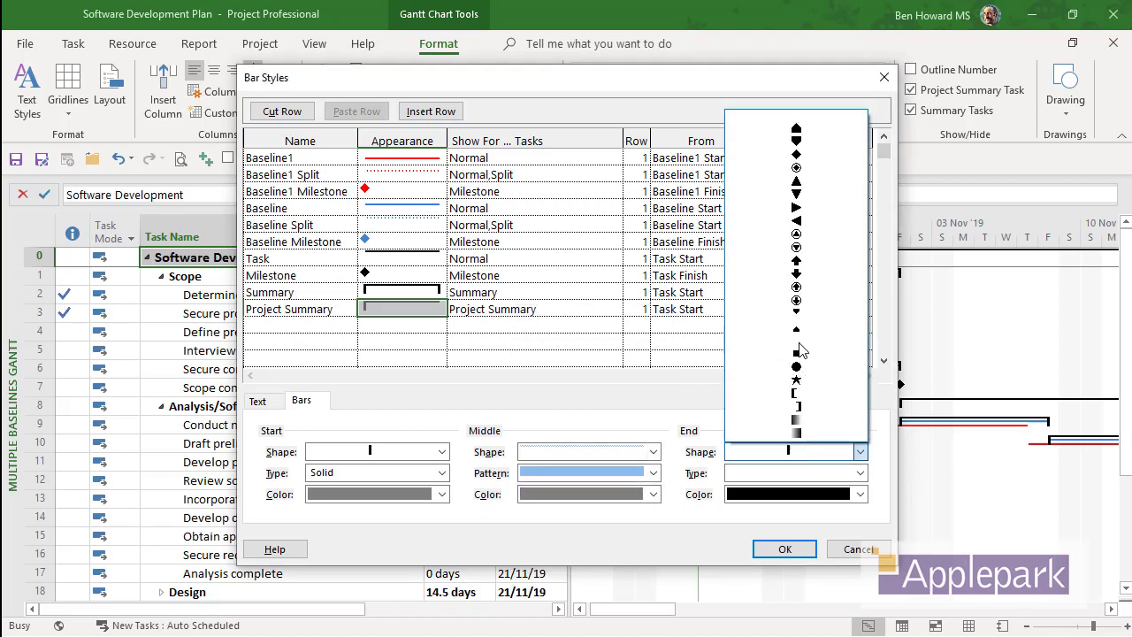
key(Return)
click(859, 493)
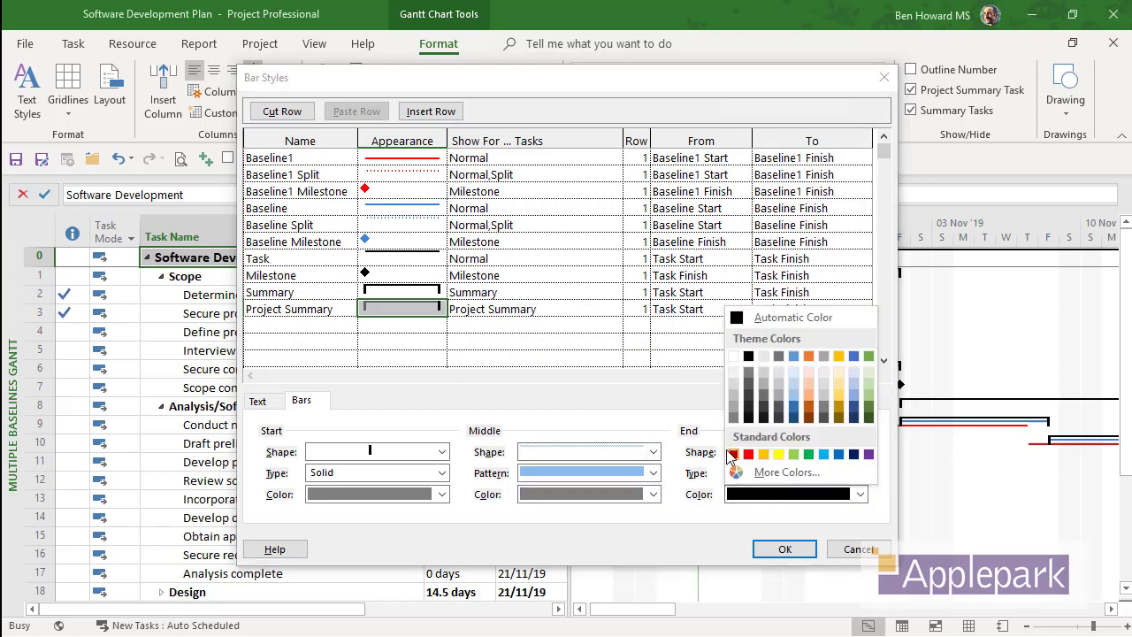
click(734, 419)
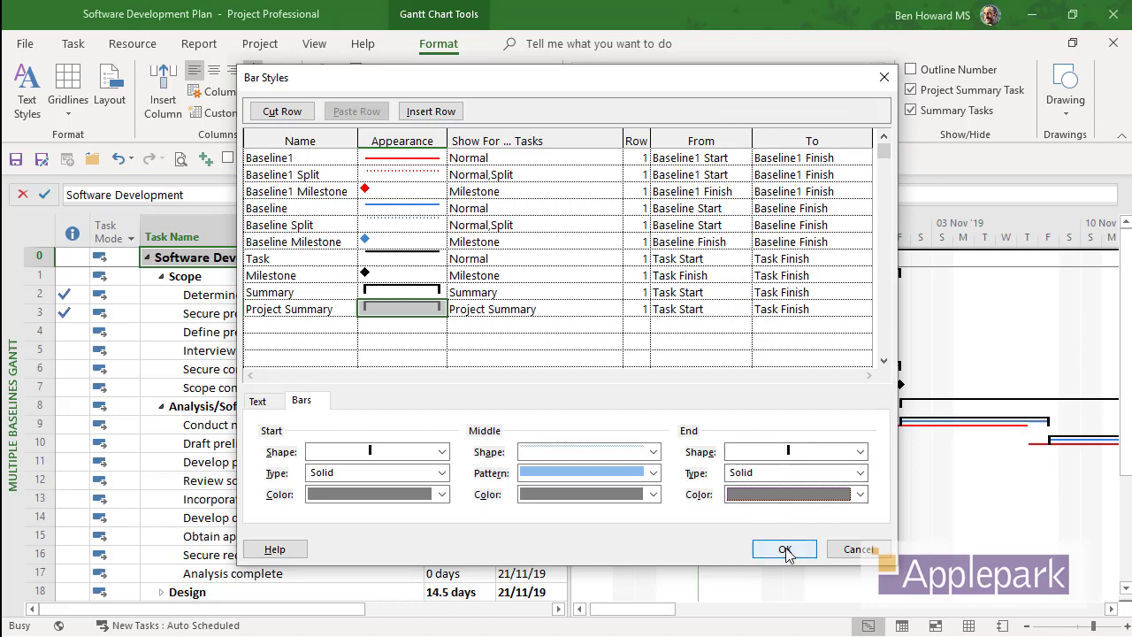
- Apply the Project Summary style and check the Scope and Determine project scope bars
click(786, 550)
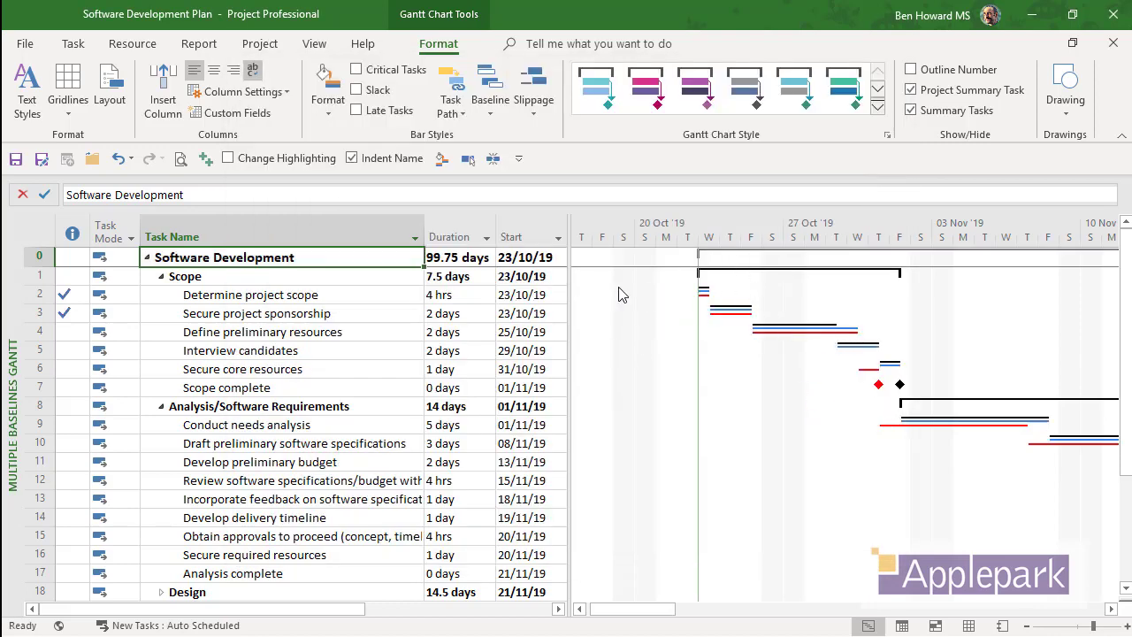
click(303, 276)
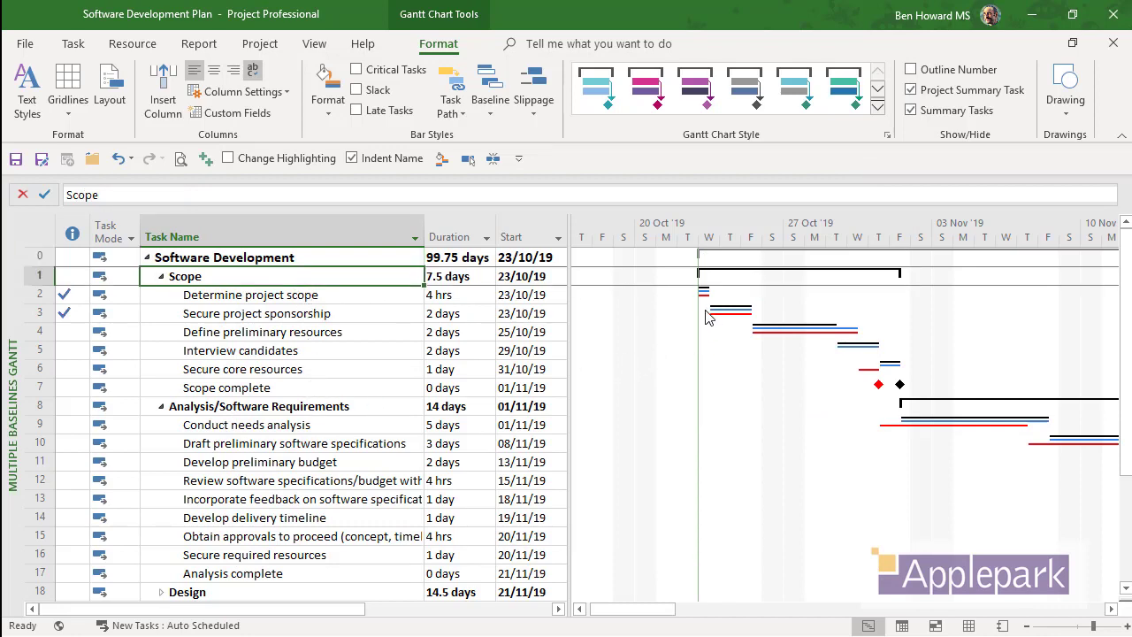
click(394, 294)
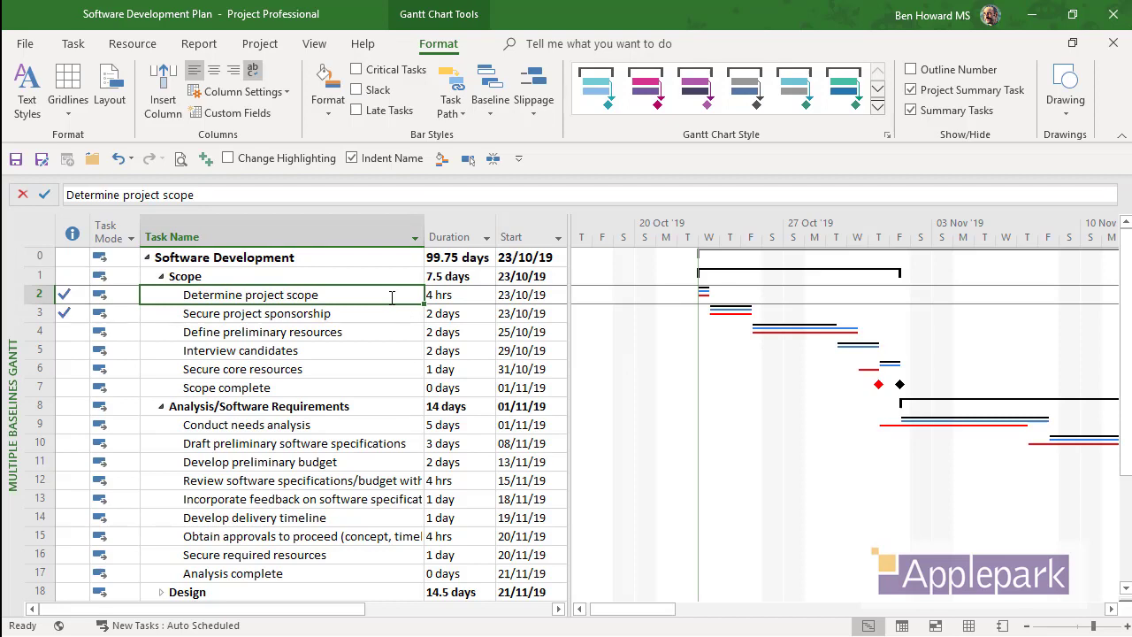